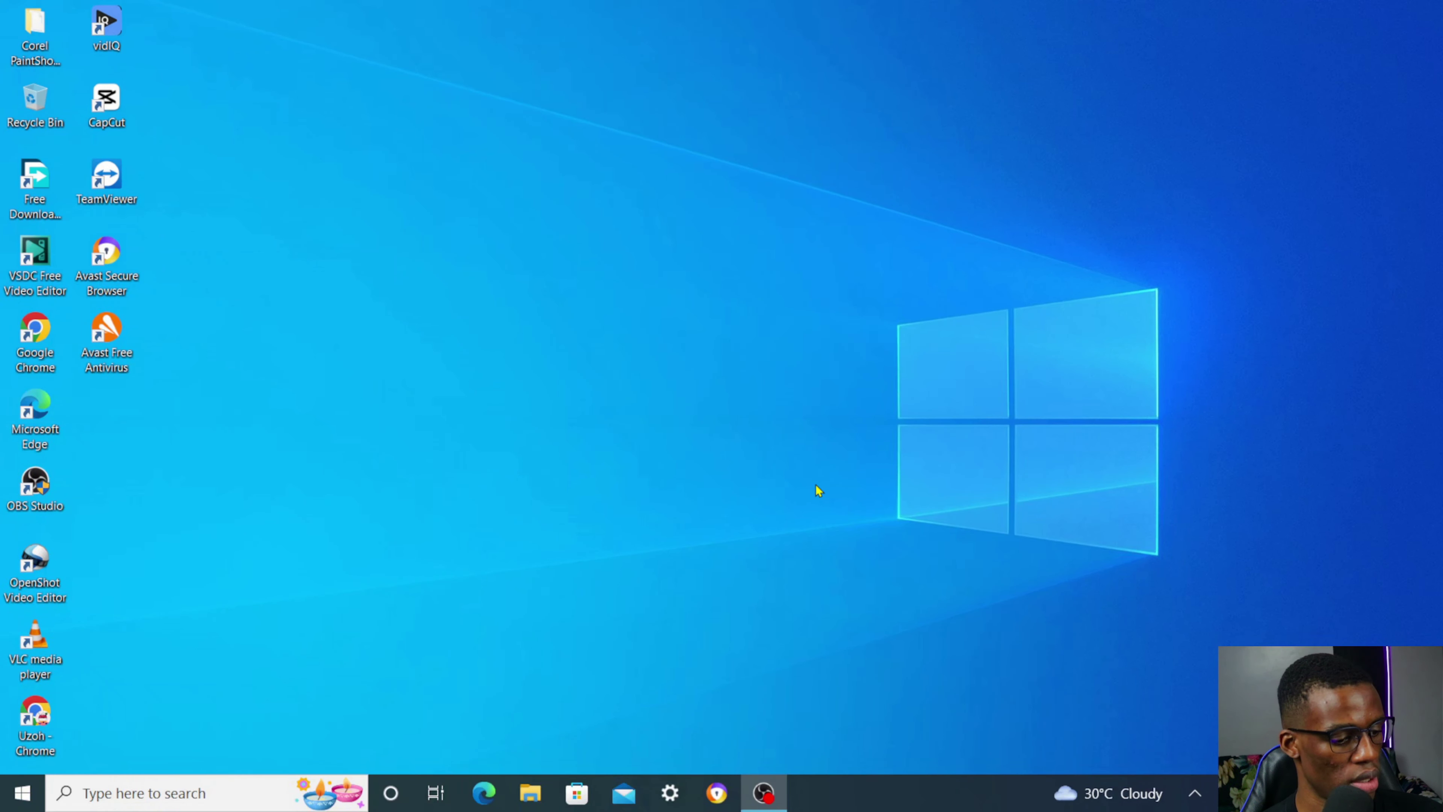
Search Google for 'temp mail', then refine the query to 'temp mail io'.
left_click(760, 529)
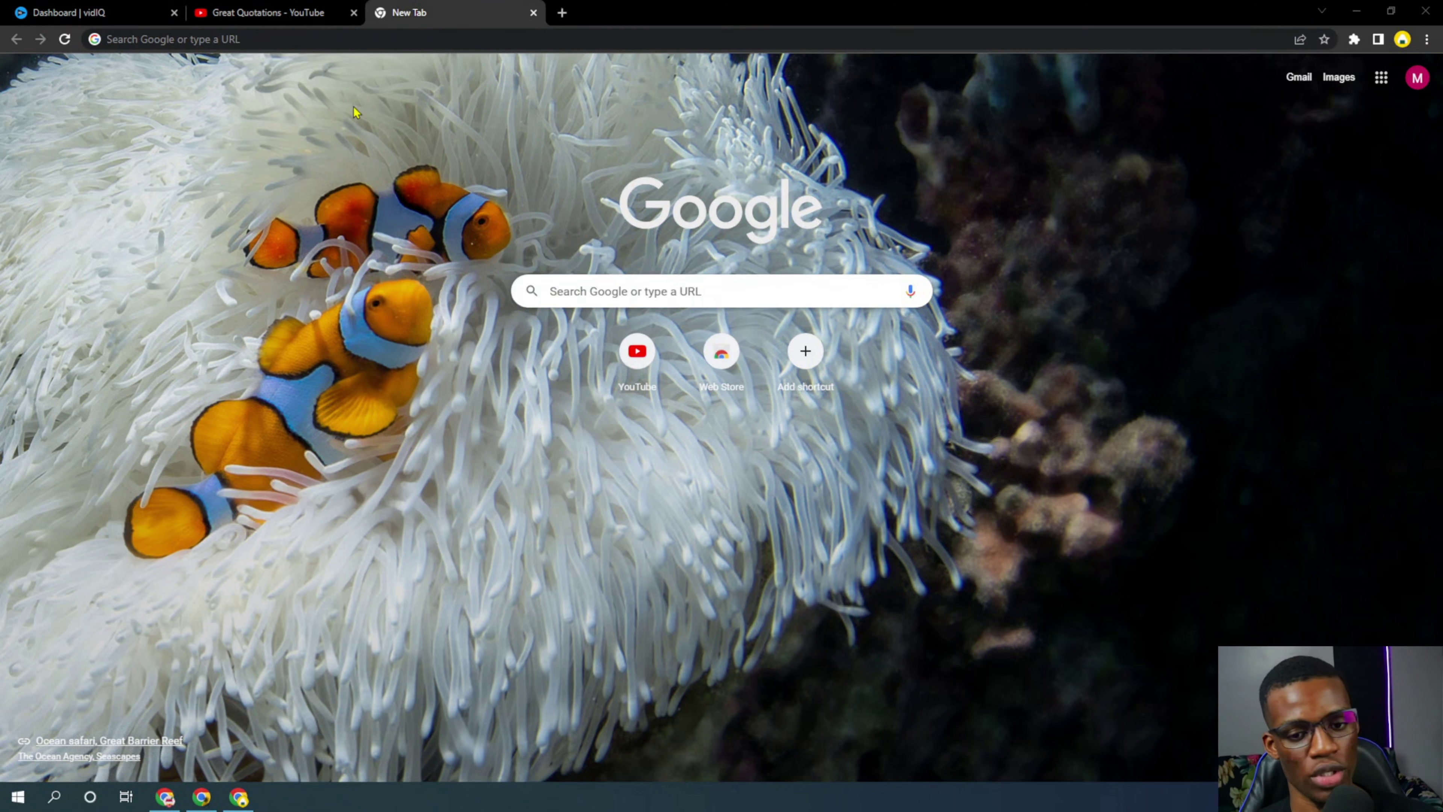
left_click(367, 40)
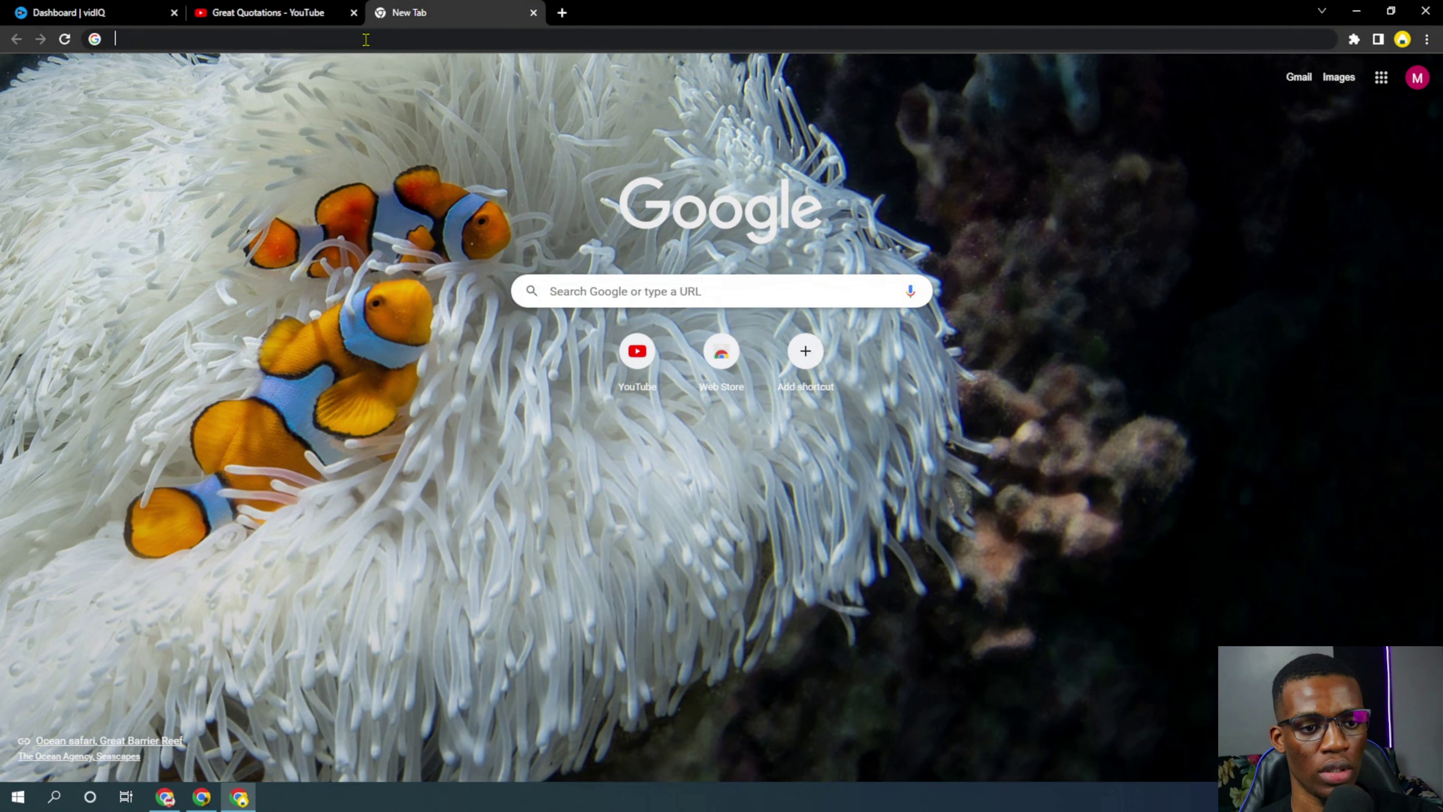
type("tem")
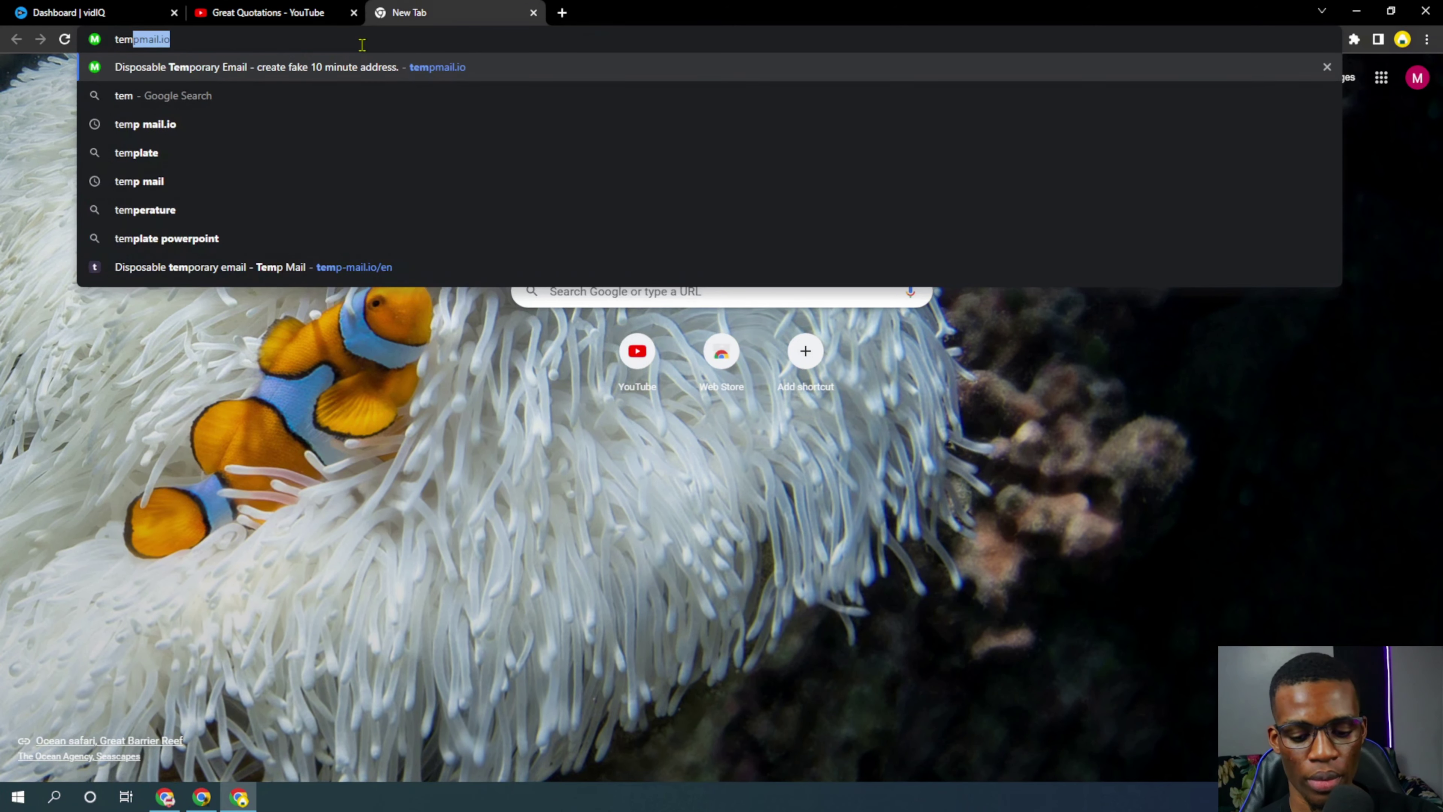
type("p mail")
key("Return")
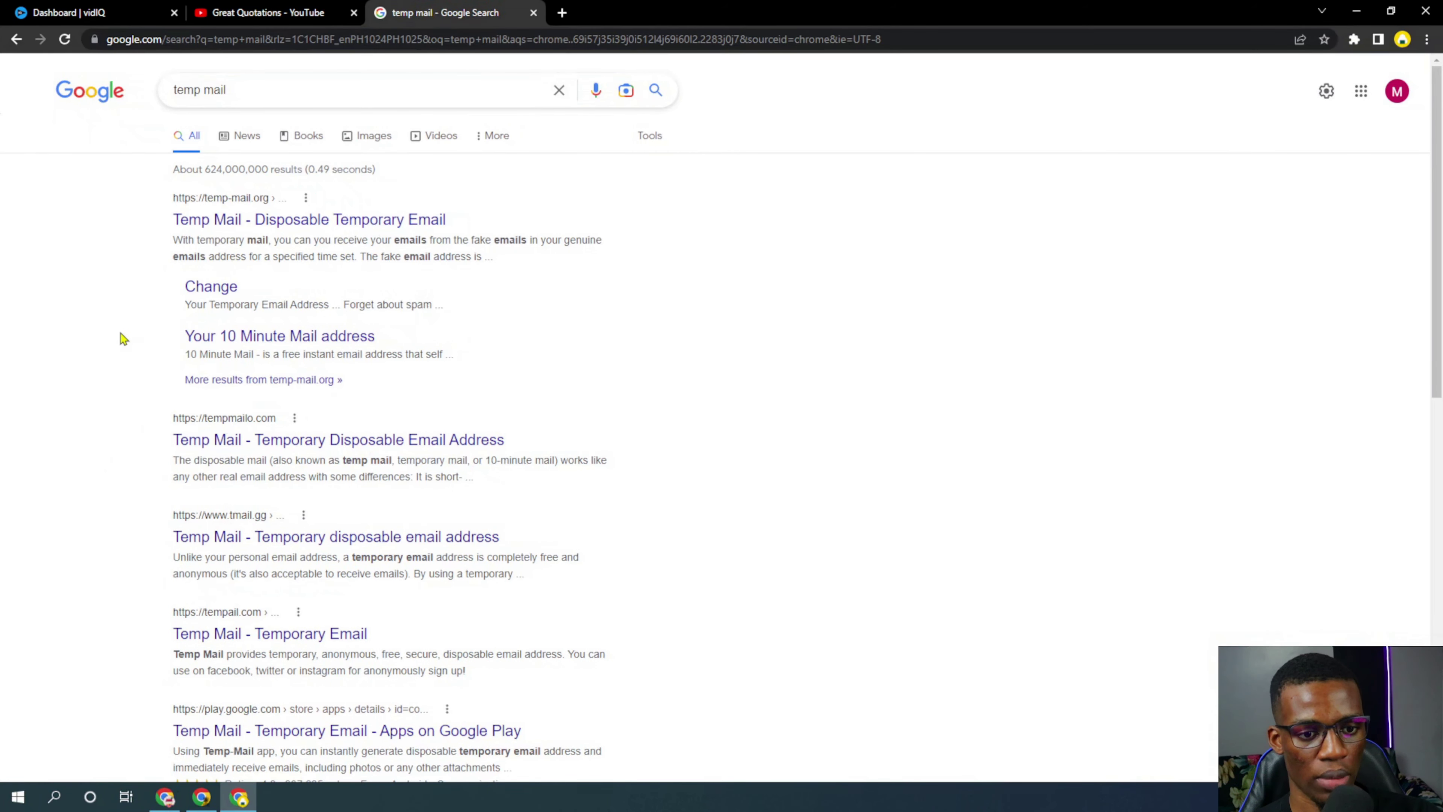
scroll(125, 334, "down", 4)
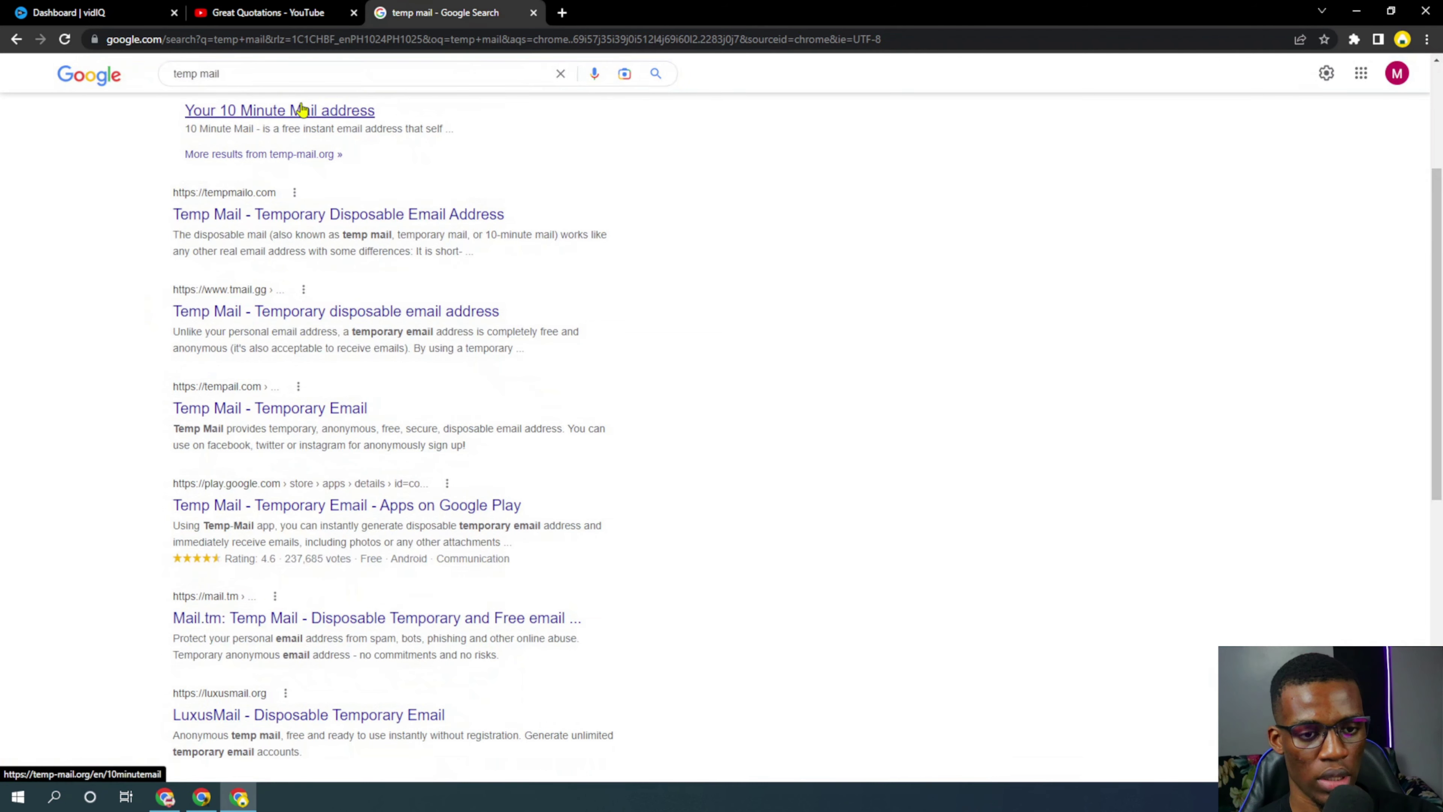
left_click(306, 79)
type("io")
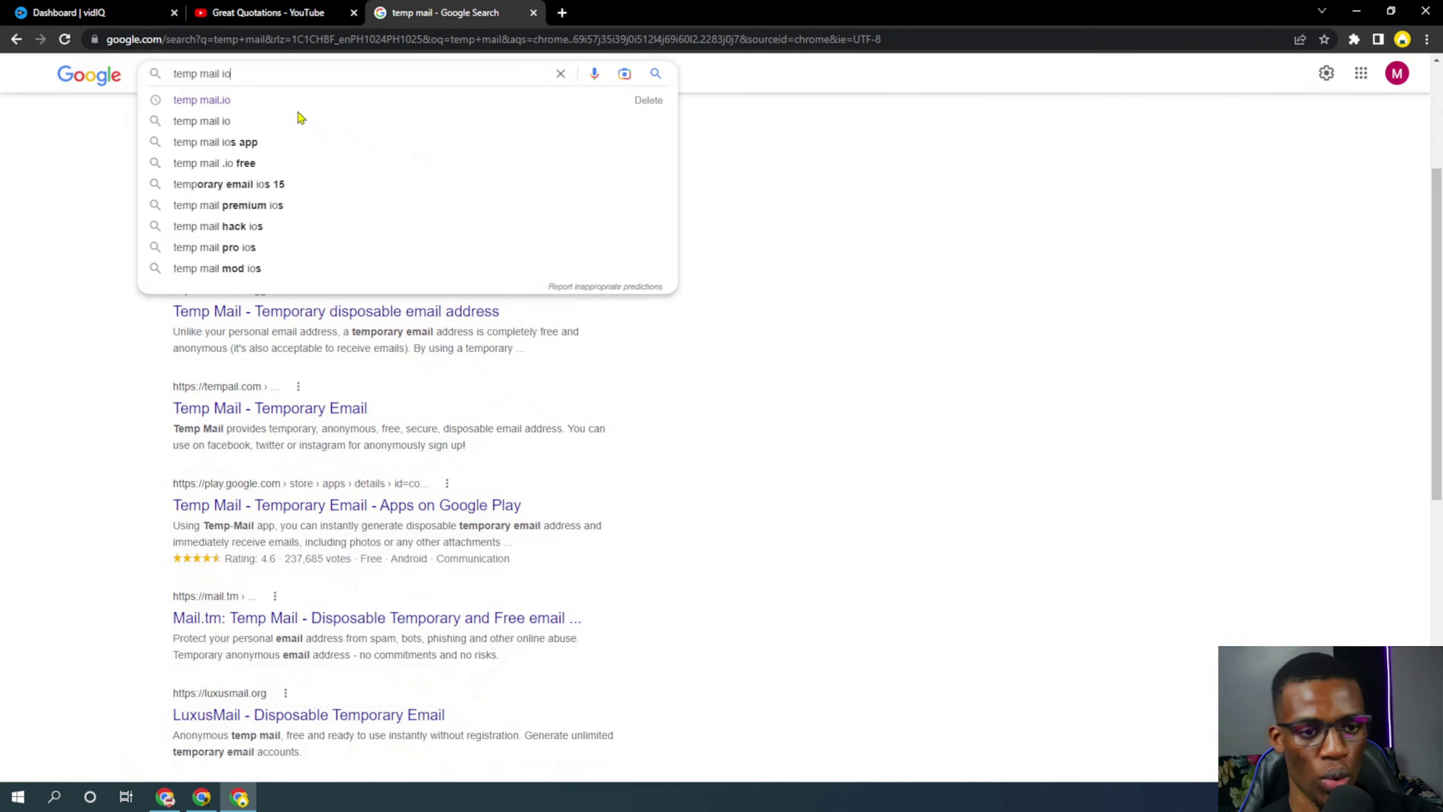
key("Return")
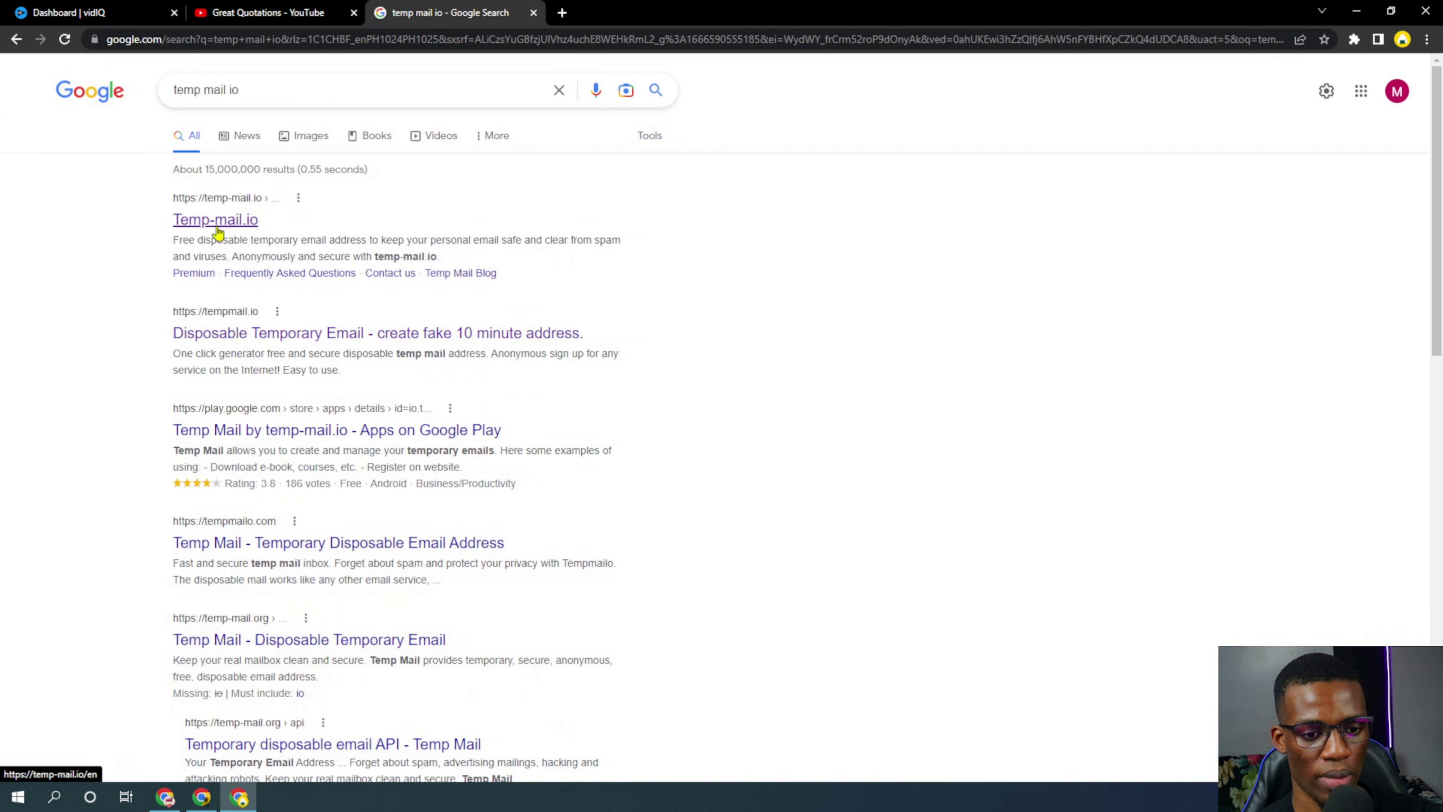
Open Temp-mail.io from the results, dismiss its notifications prompt, and start a blank tab.
left_click(230, 226)
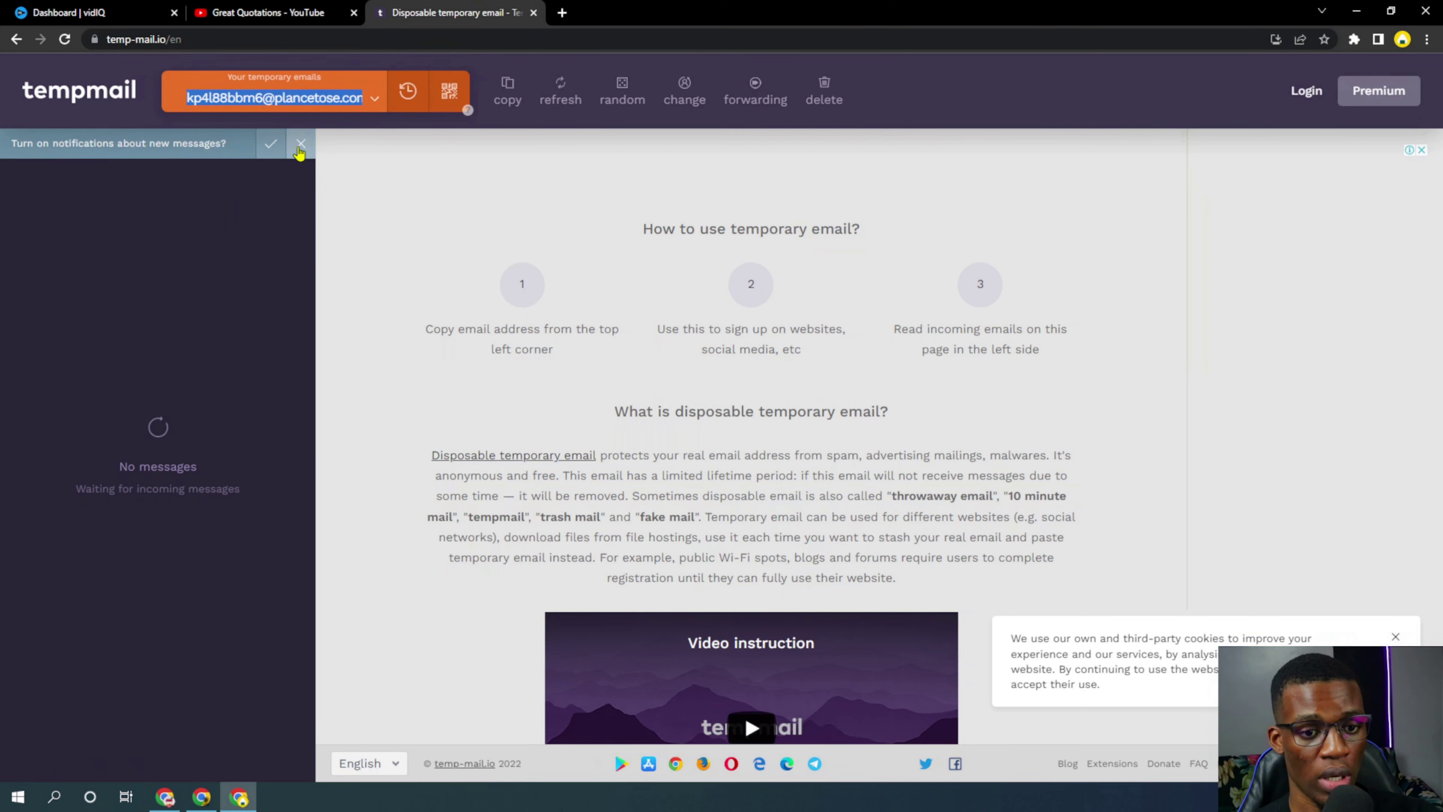
left_click(299, 147)
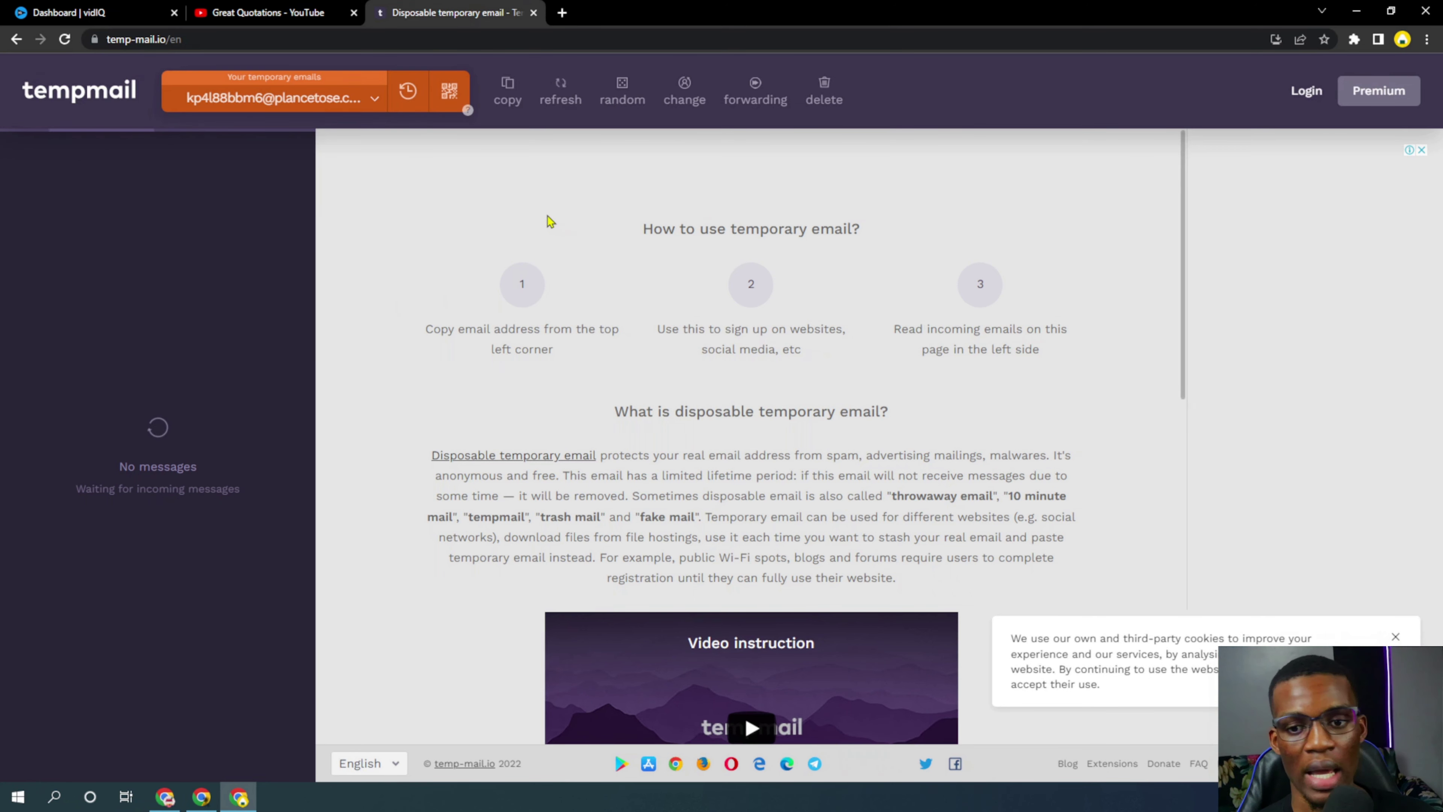
left_click(374, 100)
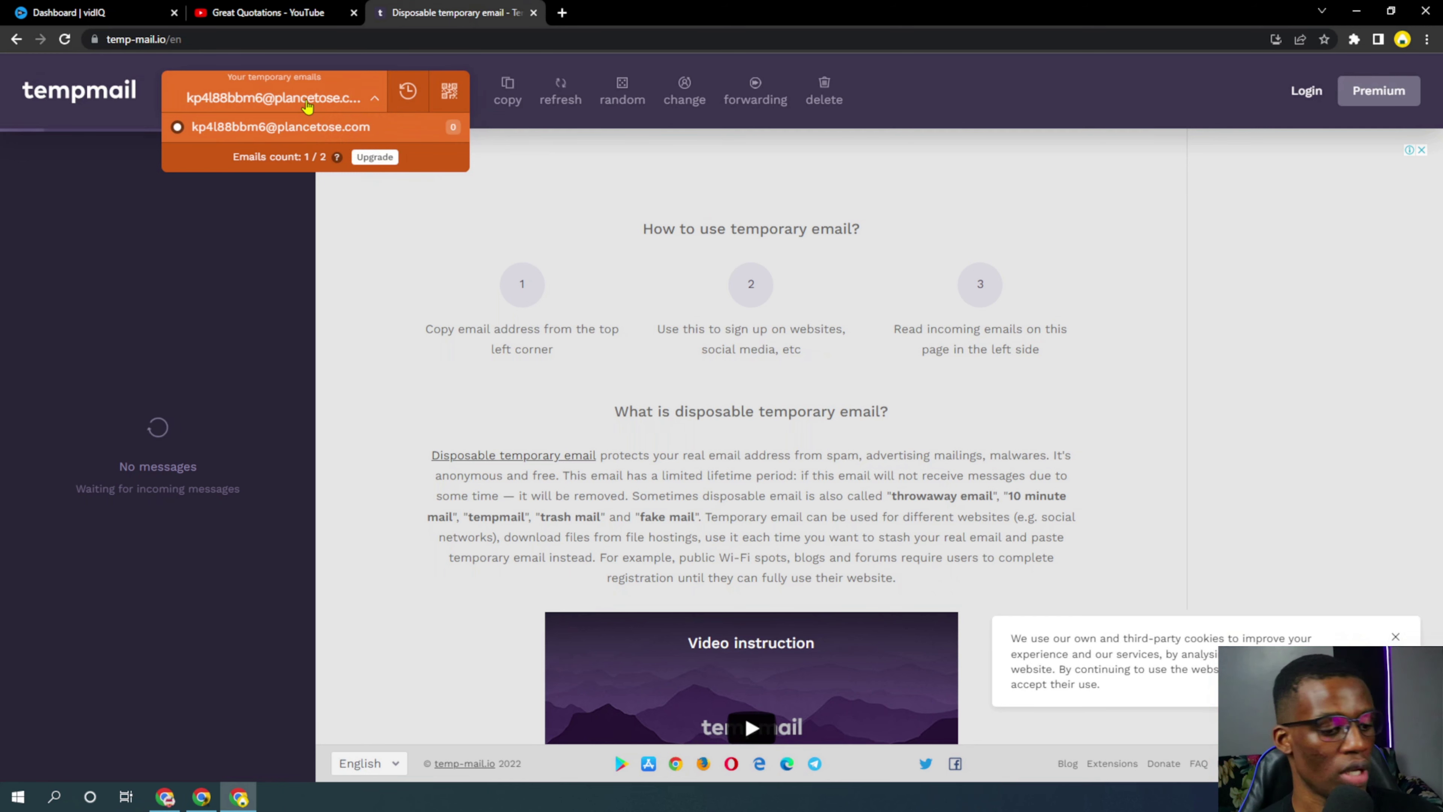
left_click(309, 161)
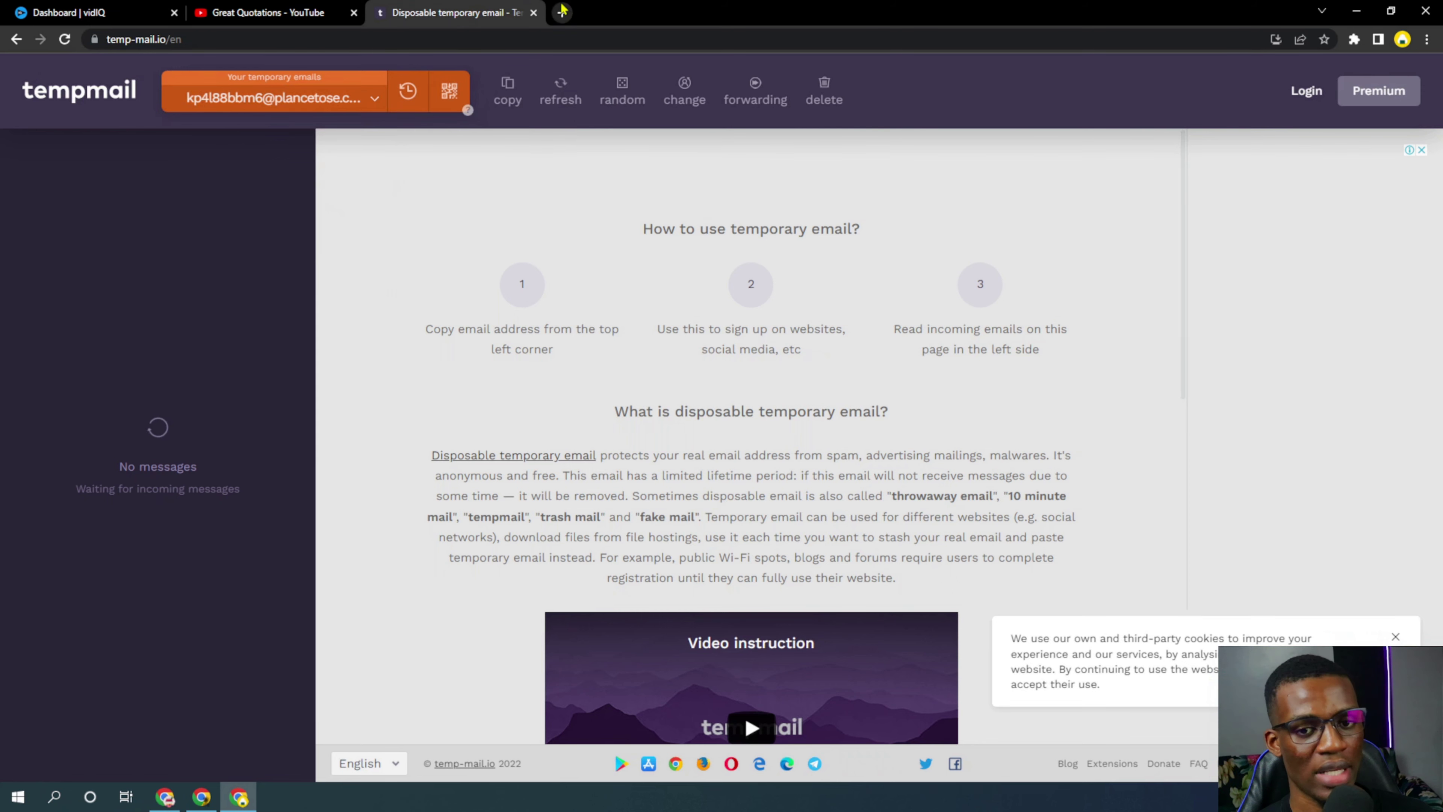
left_click(562, 11)
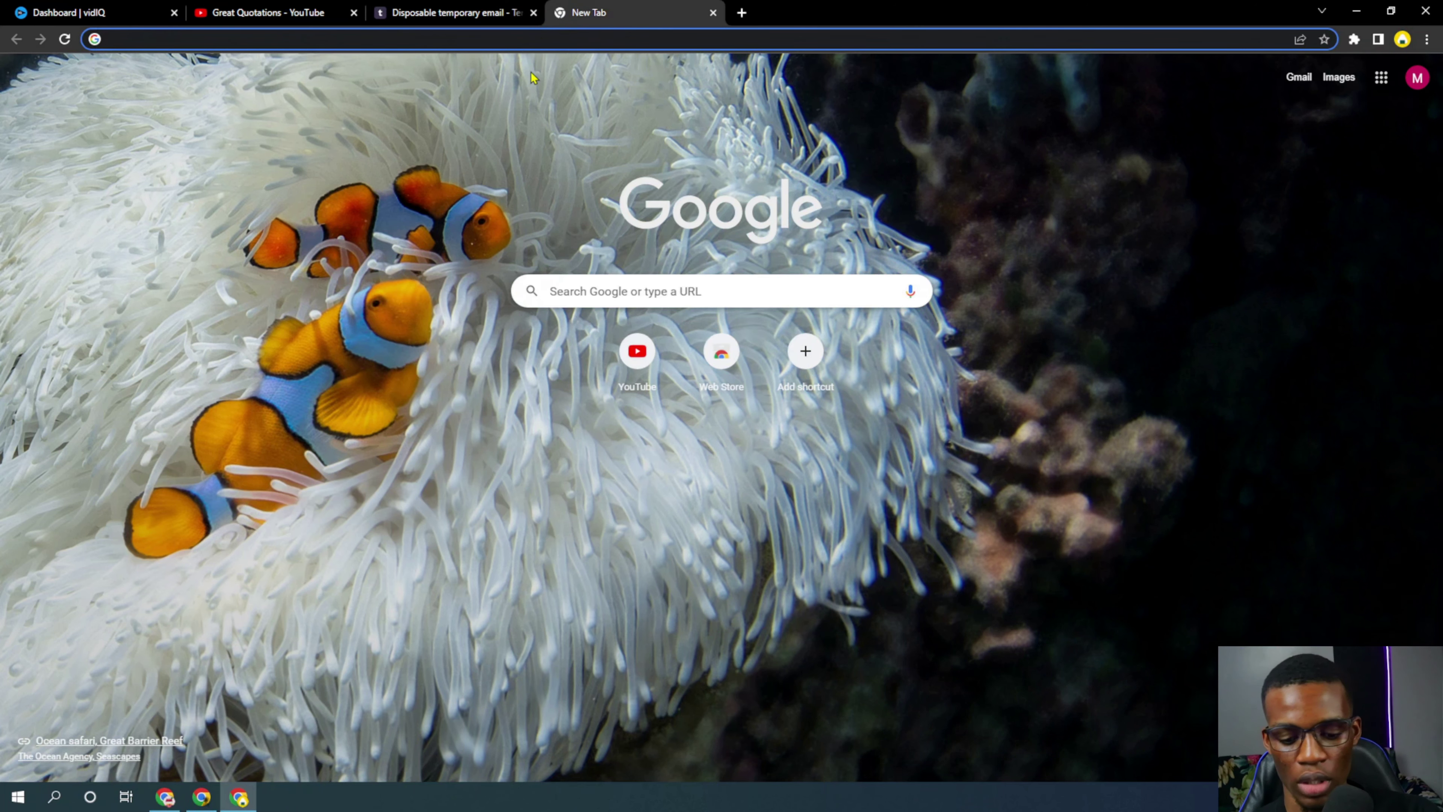
Load ilovepdf.com and enter a name in the sign-up form.
type("ilovepdf.com")
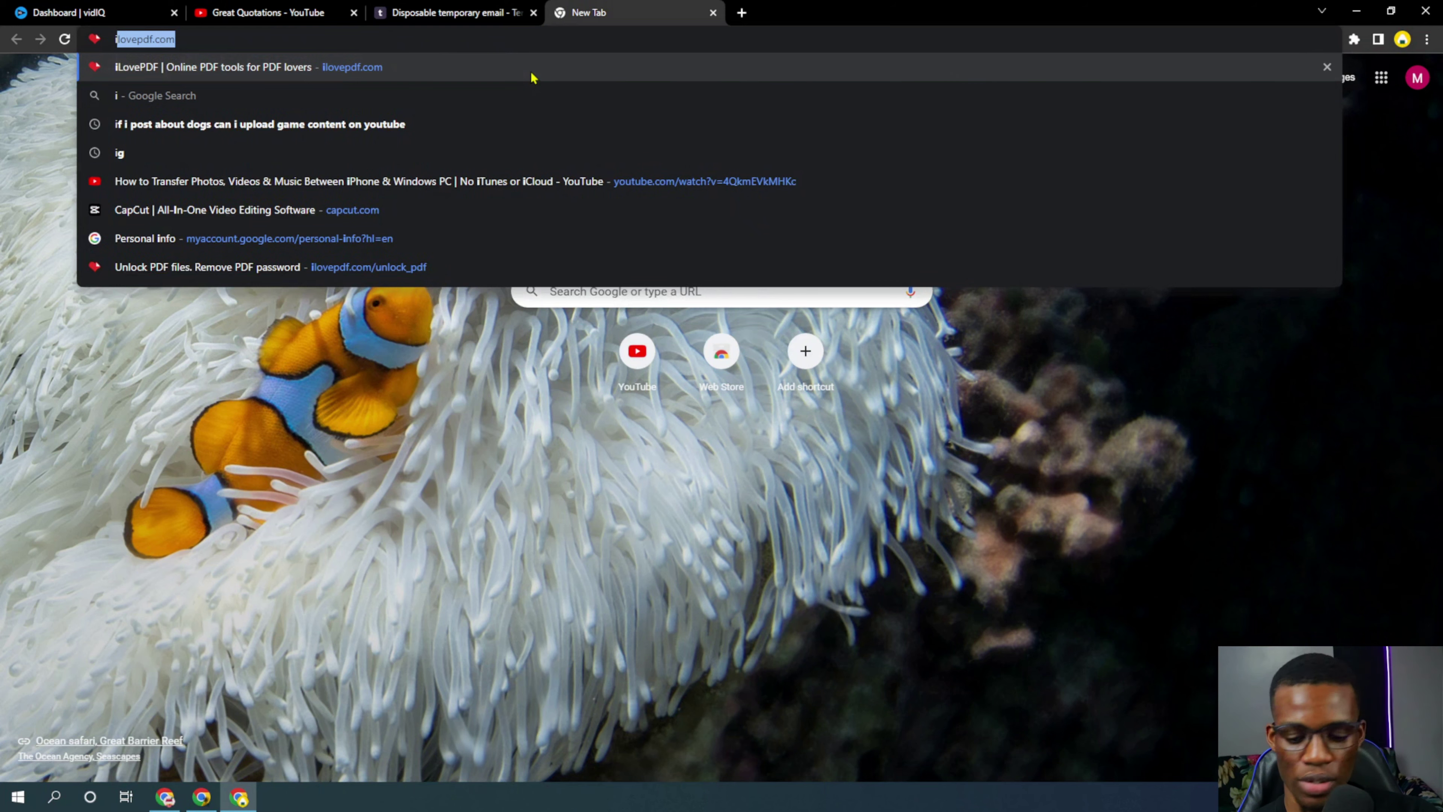
left_click(533, 78)
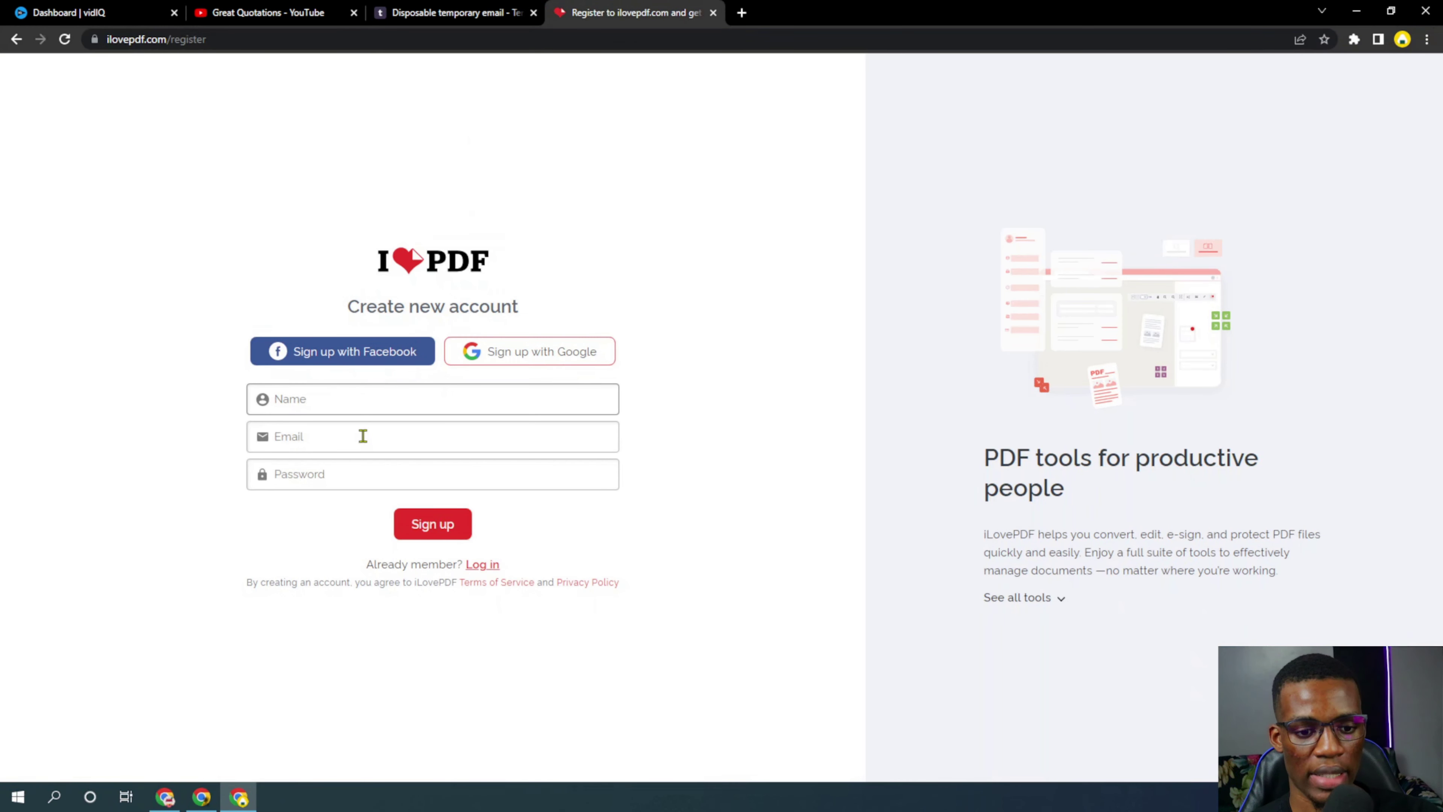
left_click(359, 398)
type("stephaniang")
left_click(347, 426)
Copy the temporary address from temp-mail.io into the sign-up email field.
left_click(454, 12)
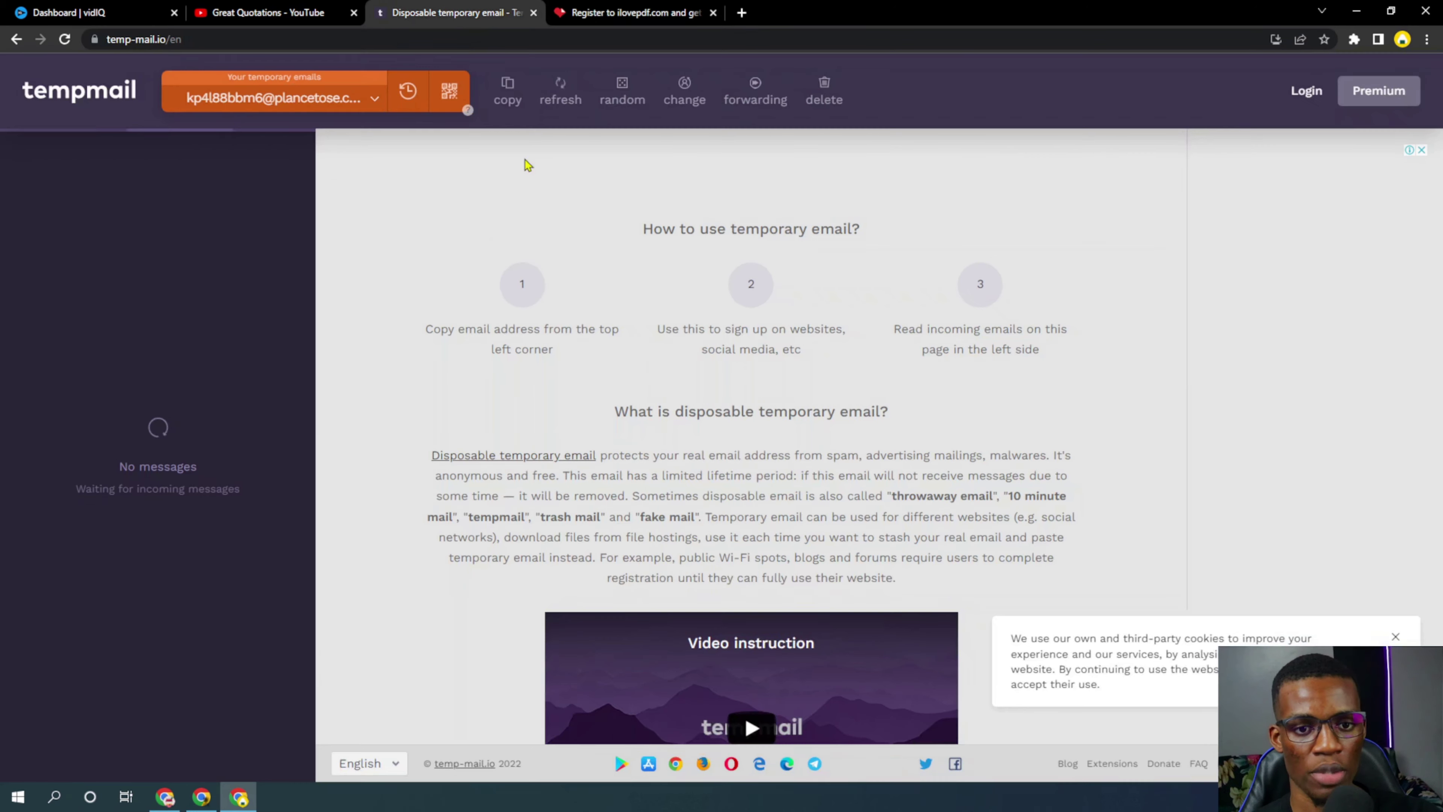
left_click(407, 92)
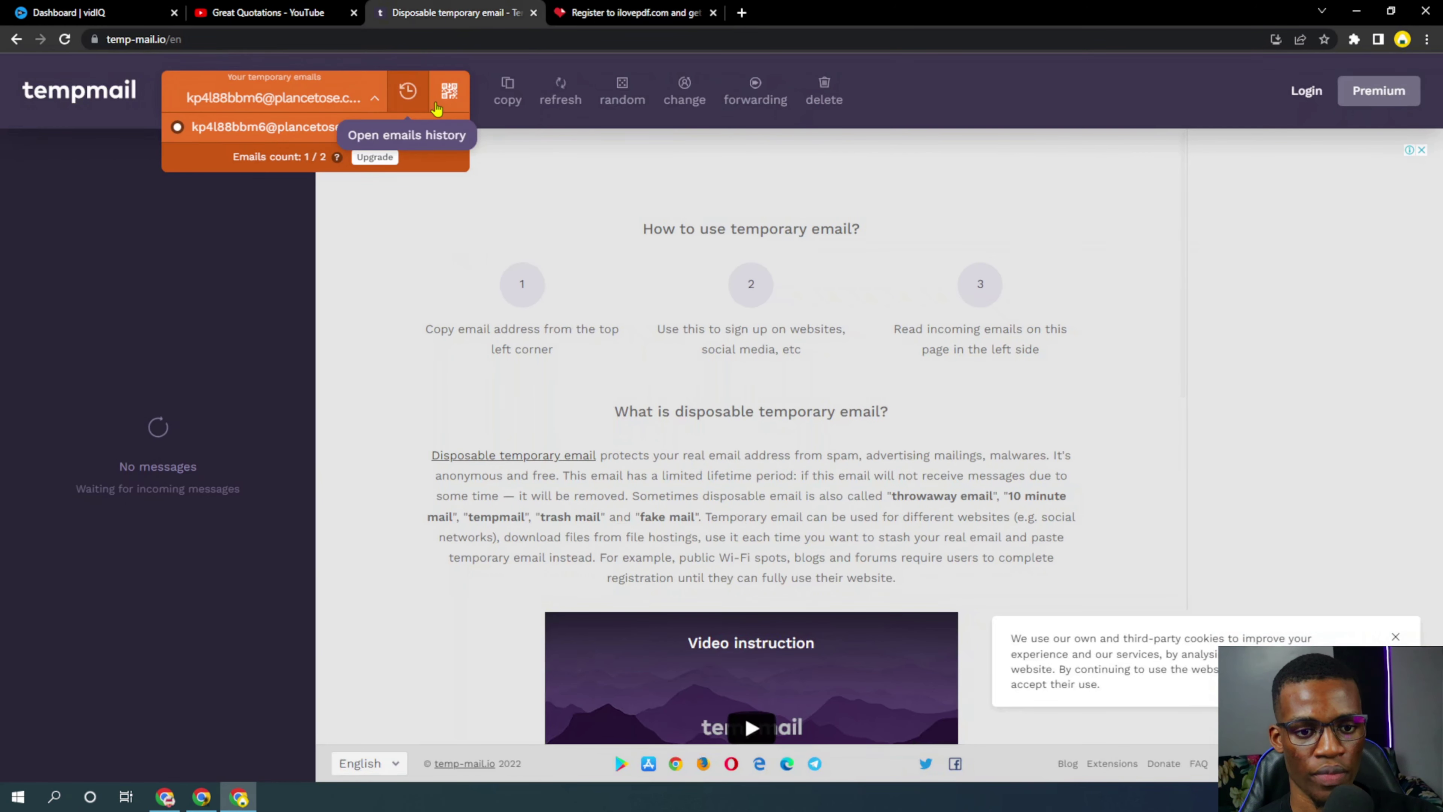
left_click(508, 91)
key("ctrl+c")
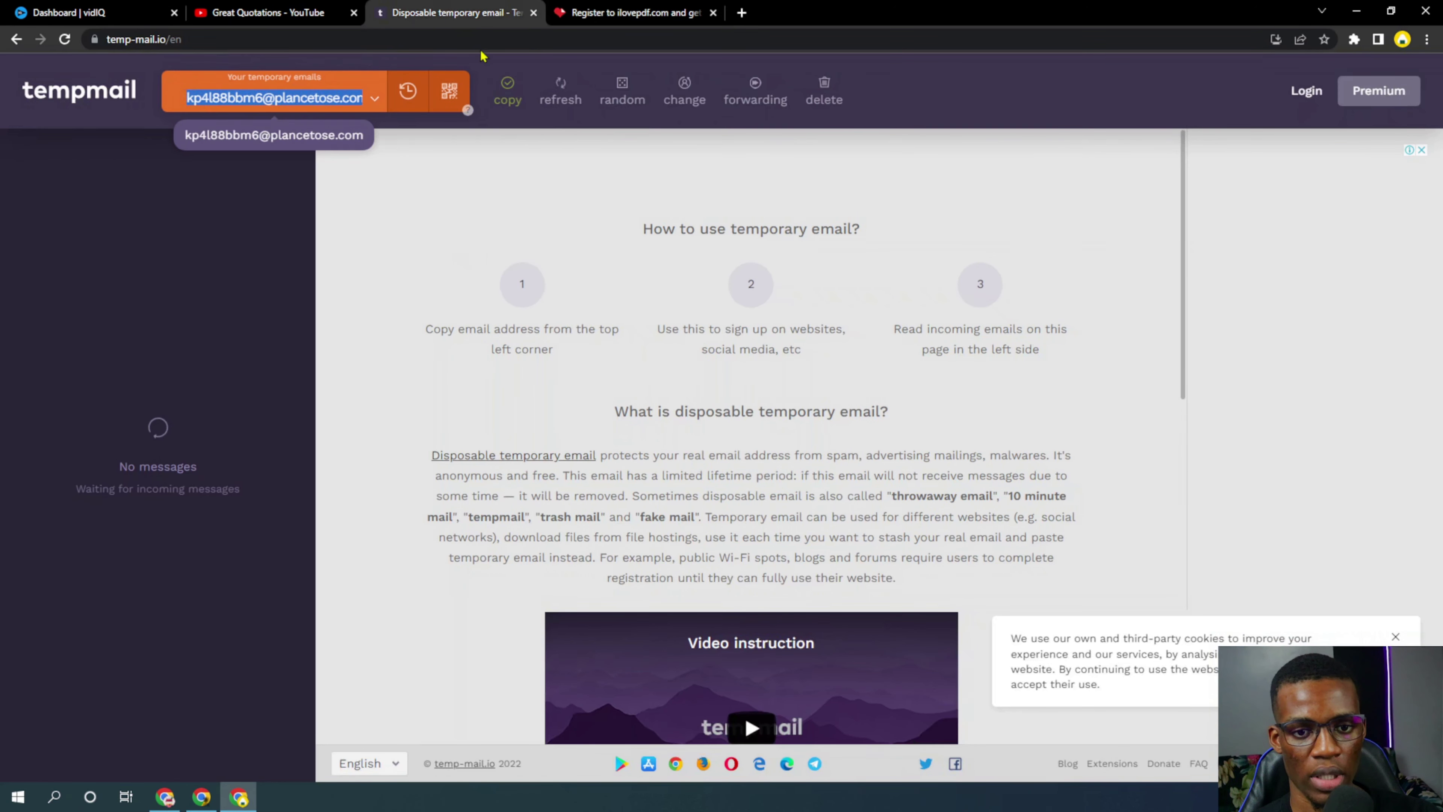
left_click(607, 23)
left_click(434, 435)
key("ctrl+v")
Use Chrome's suggested strong password and submit the registration.
left_click(373, 479)
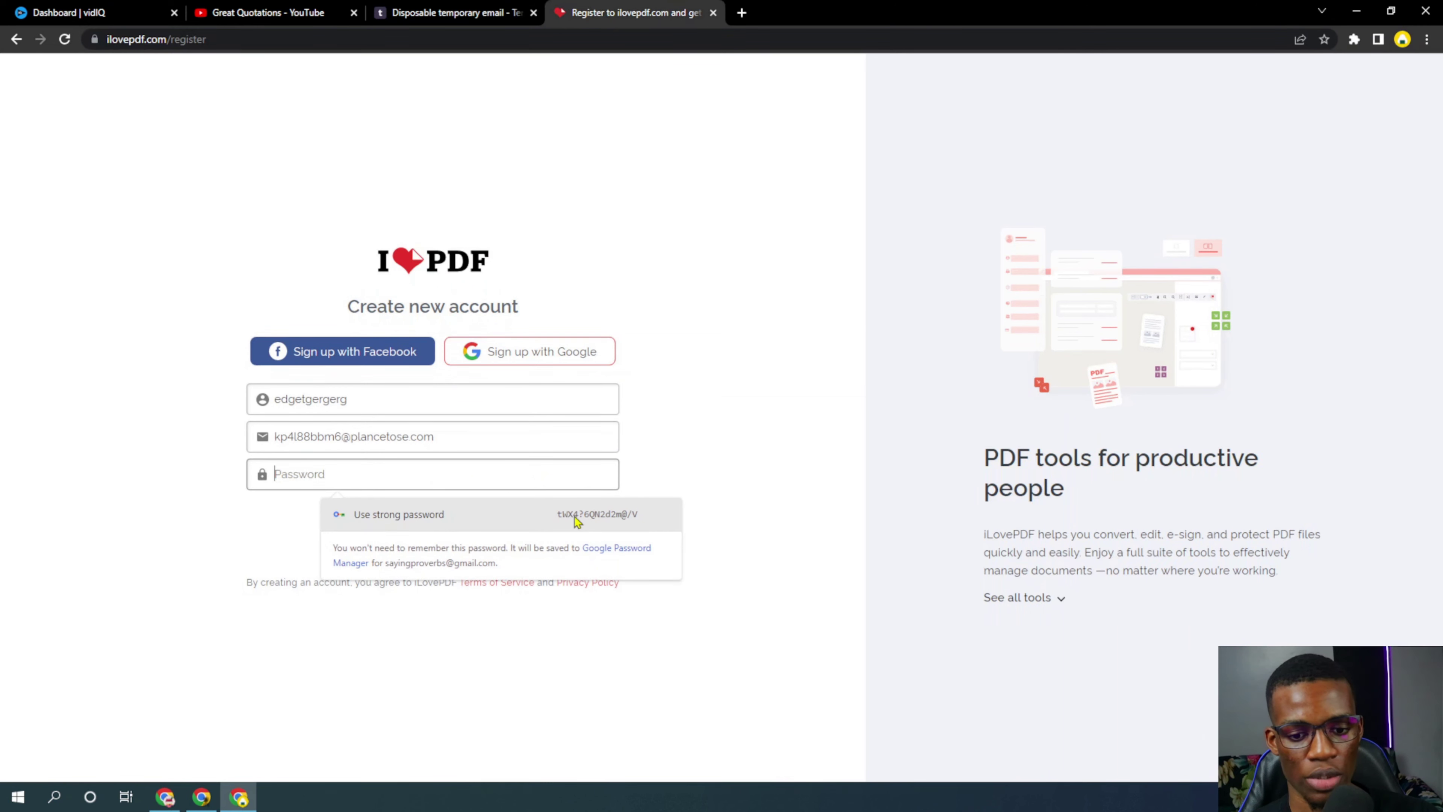
left_click(600, 510)
left_click(409, 524)
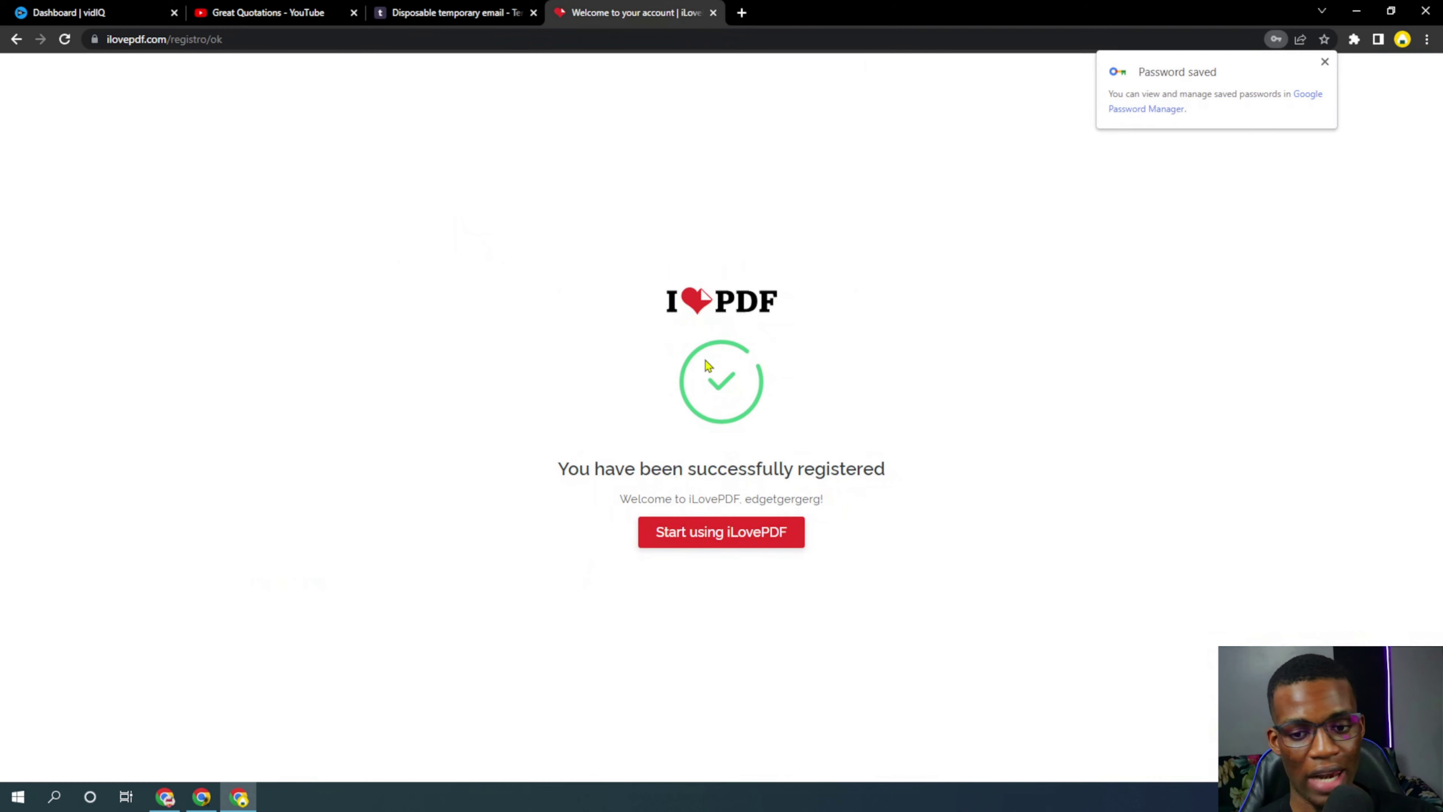
left_click(707, 531)
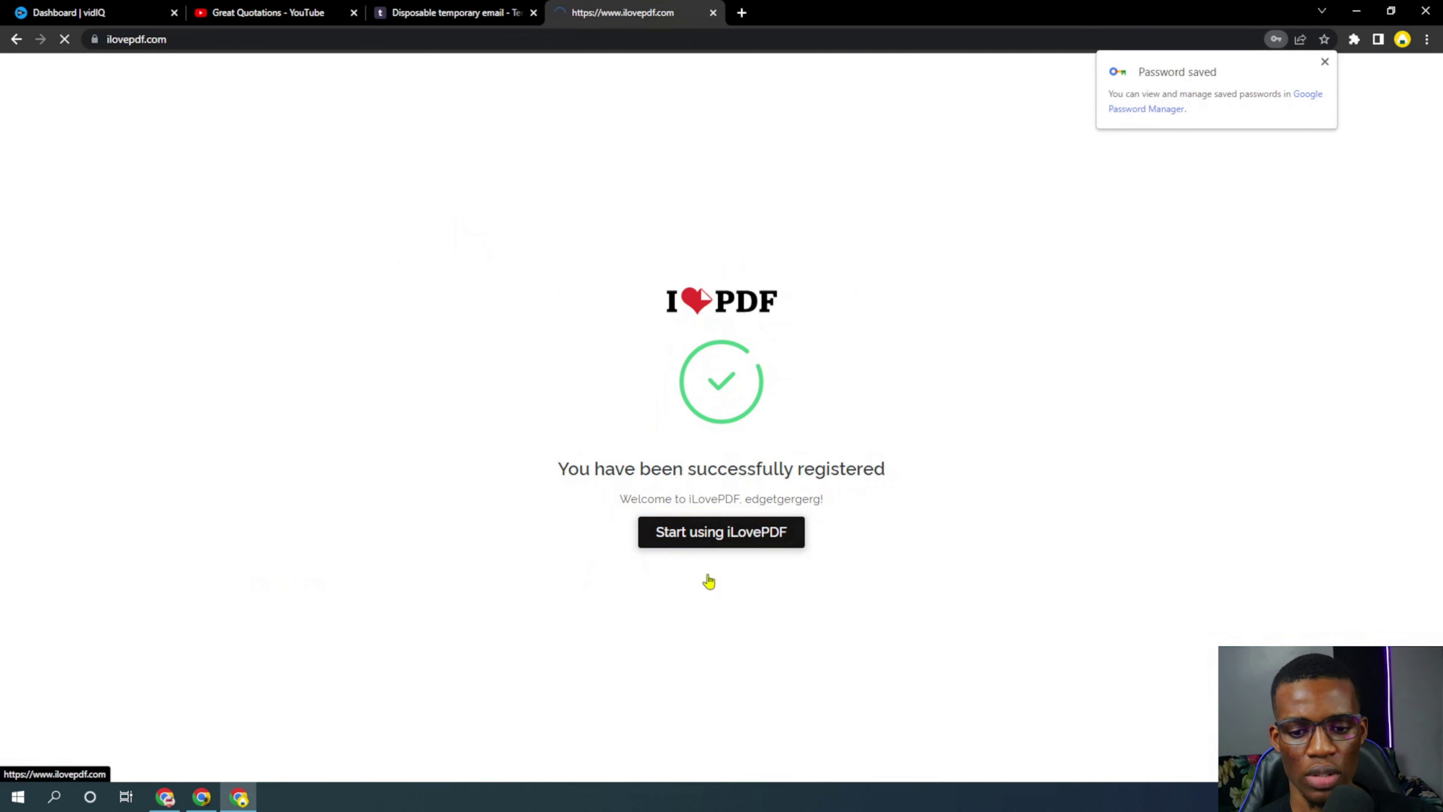
left_click(1325, 62)
left_click(1307, 76)
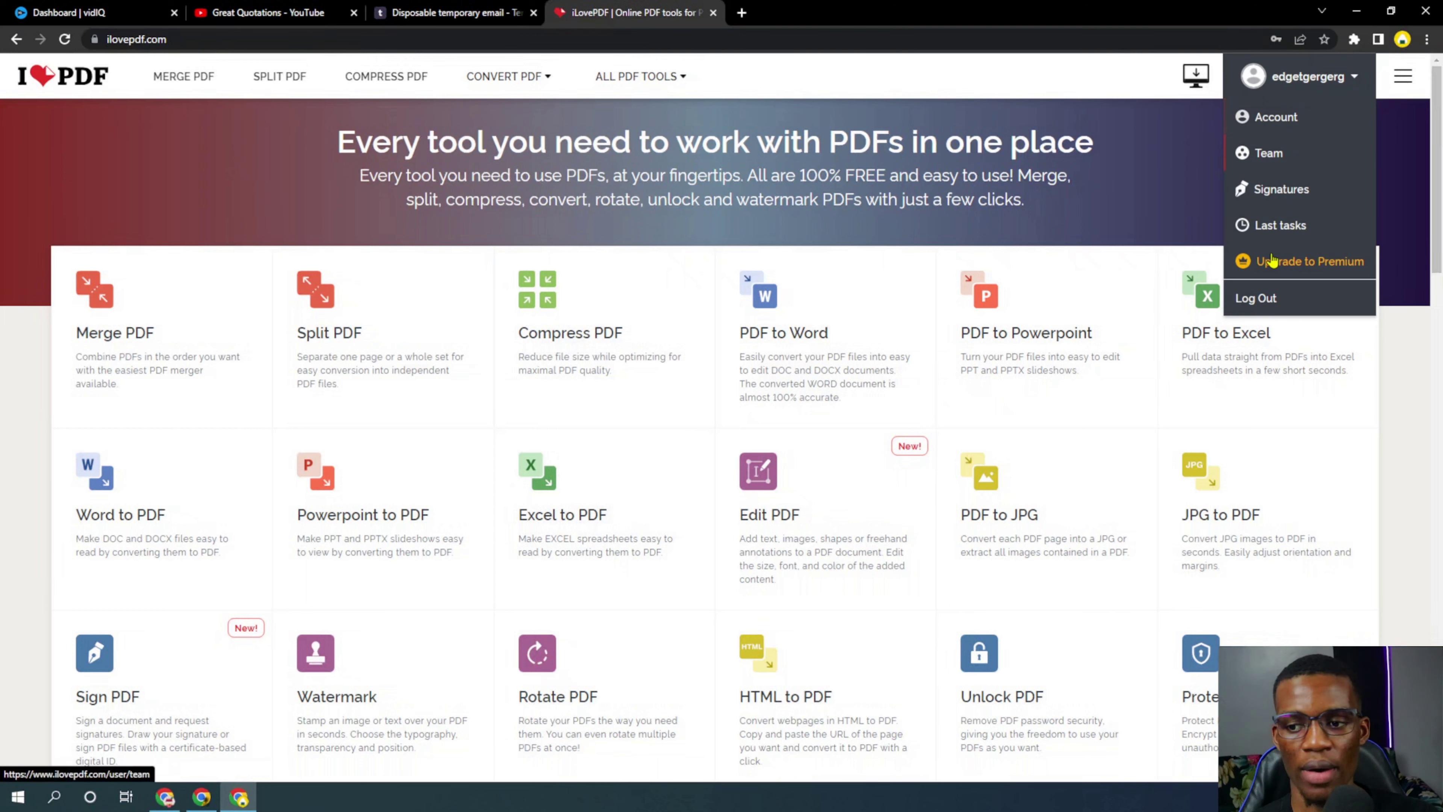
mouse_move(1305, 99)
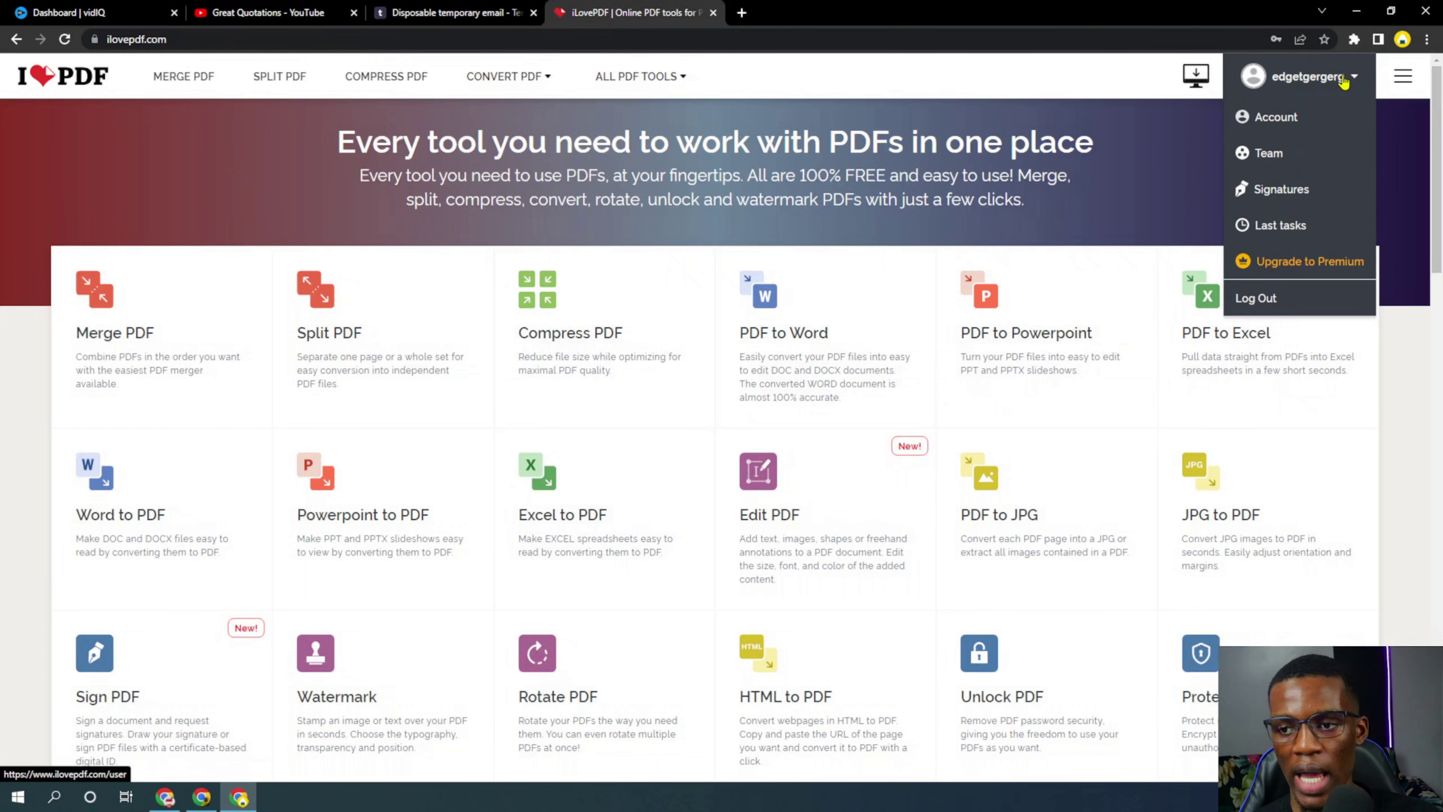
left_click(1257, 134)
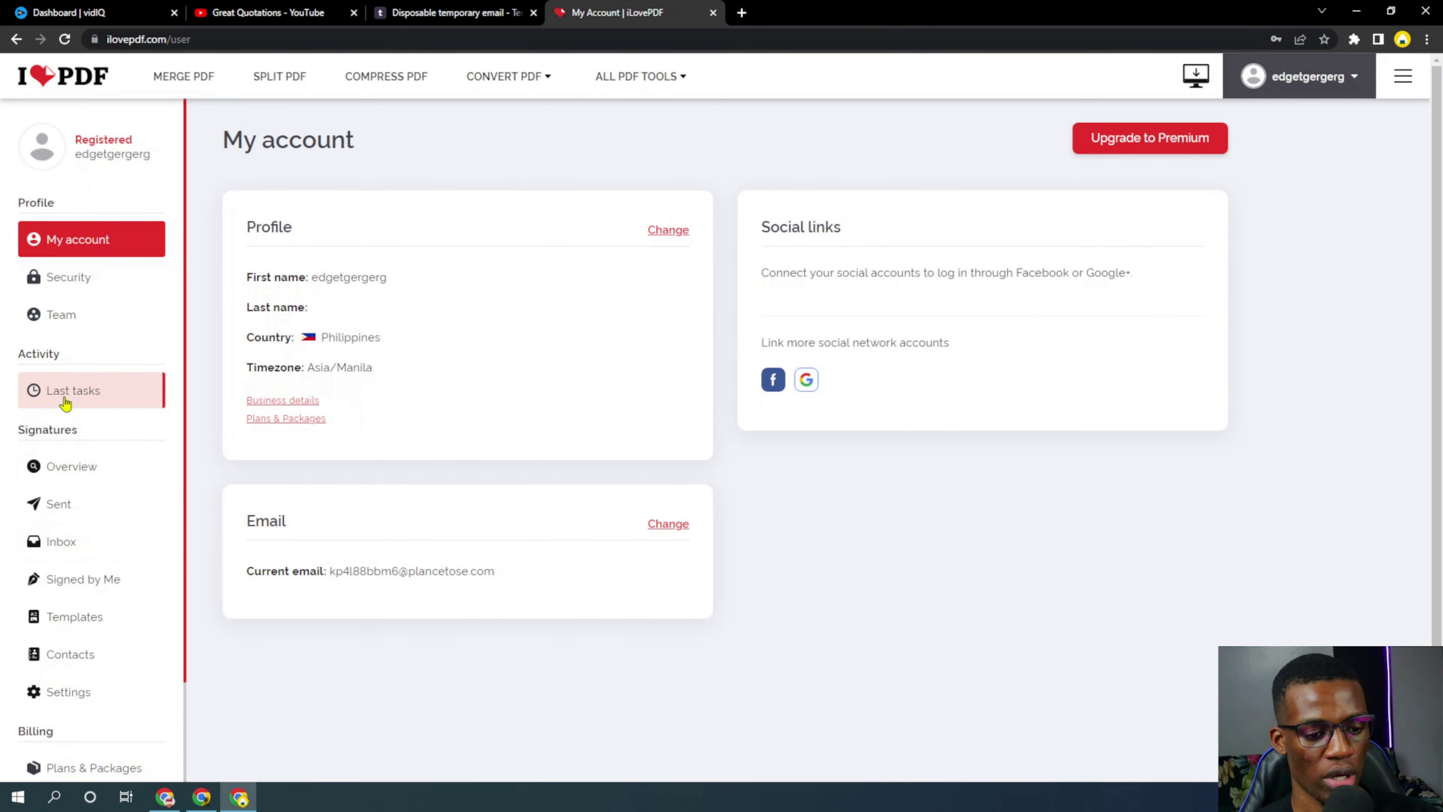
scroll(65, 392, "down", 2)
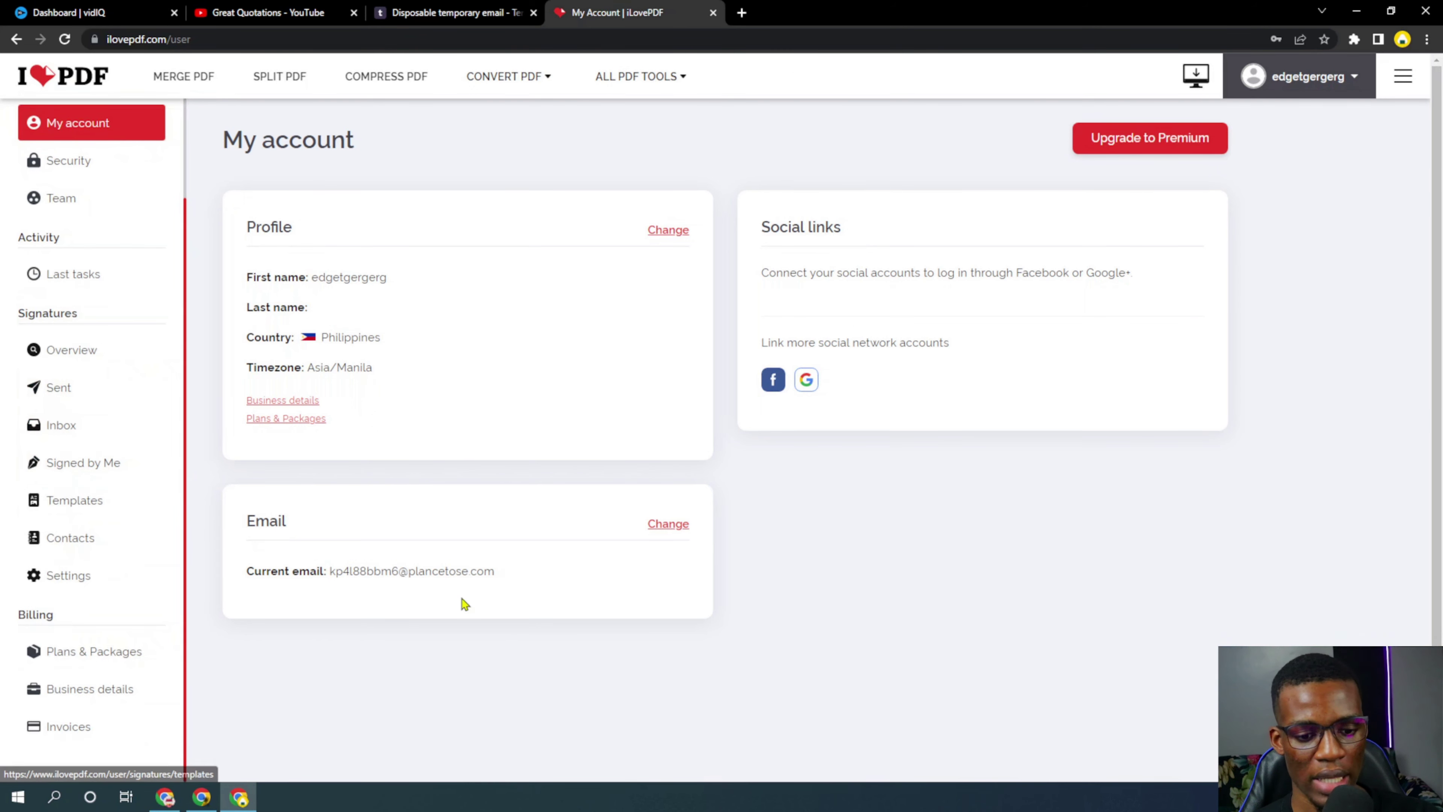
left_click(668, 524)
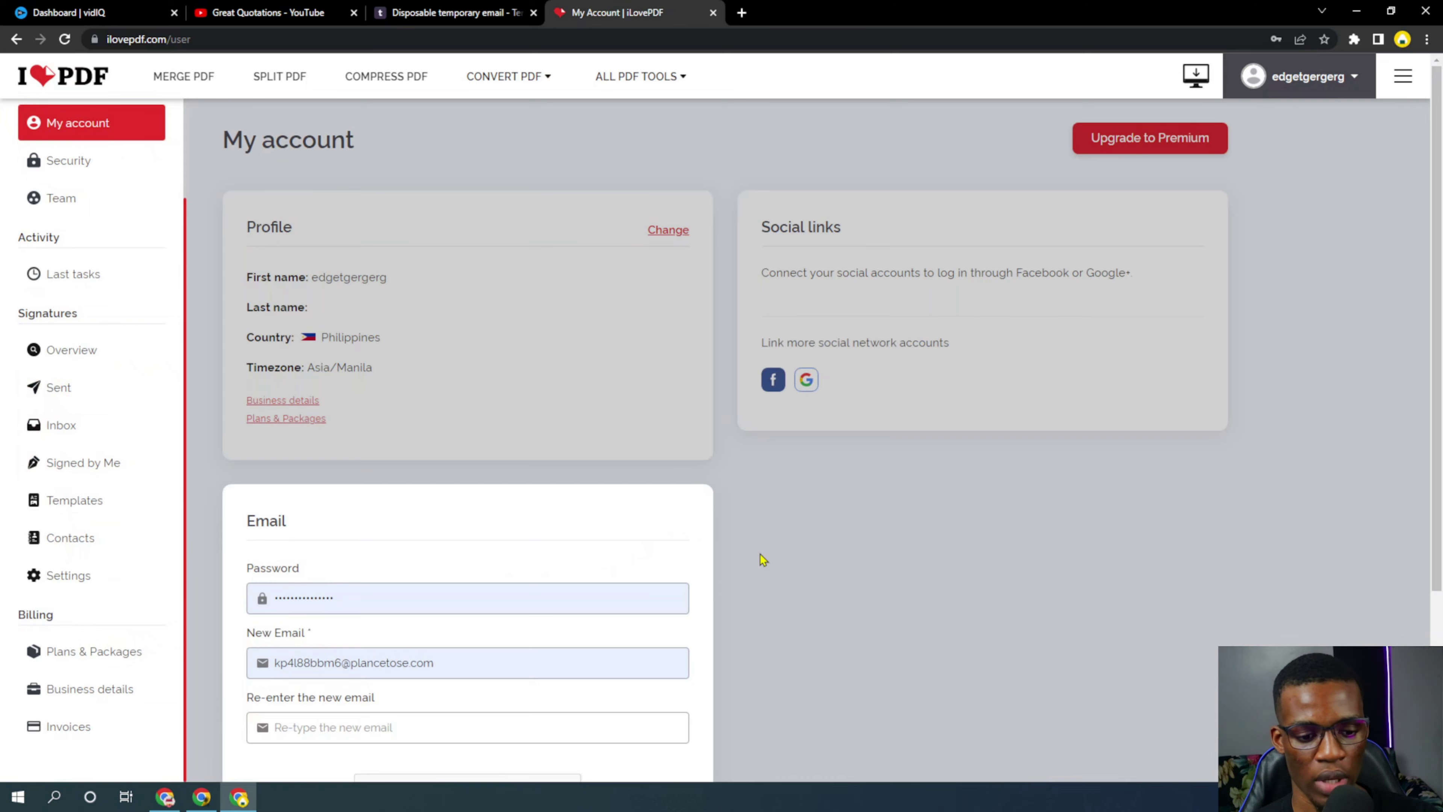
scroll(760, 558, "down", 1)
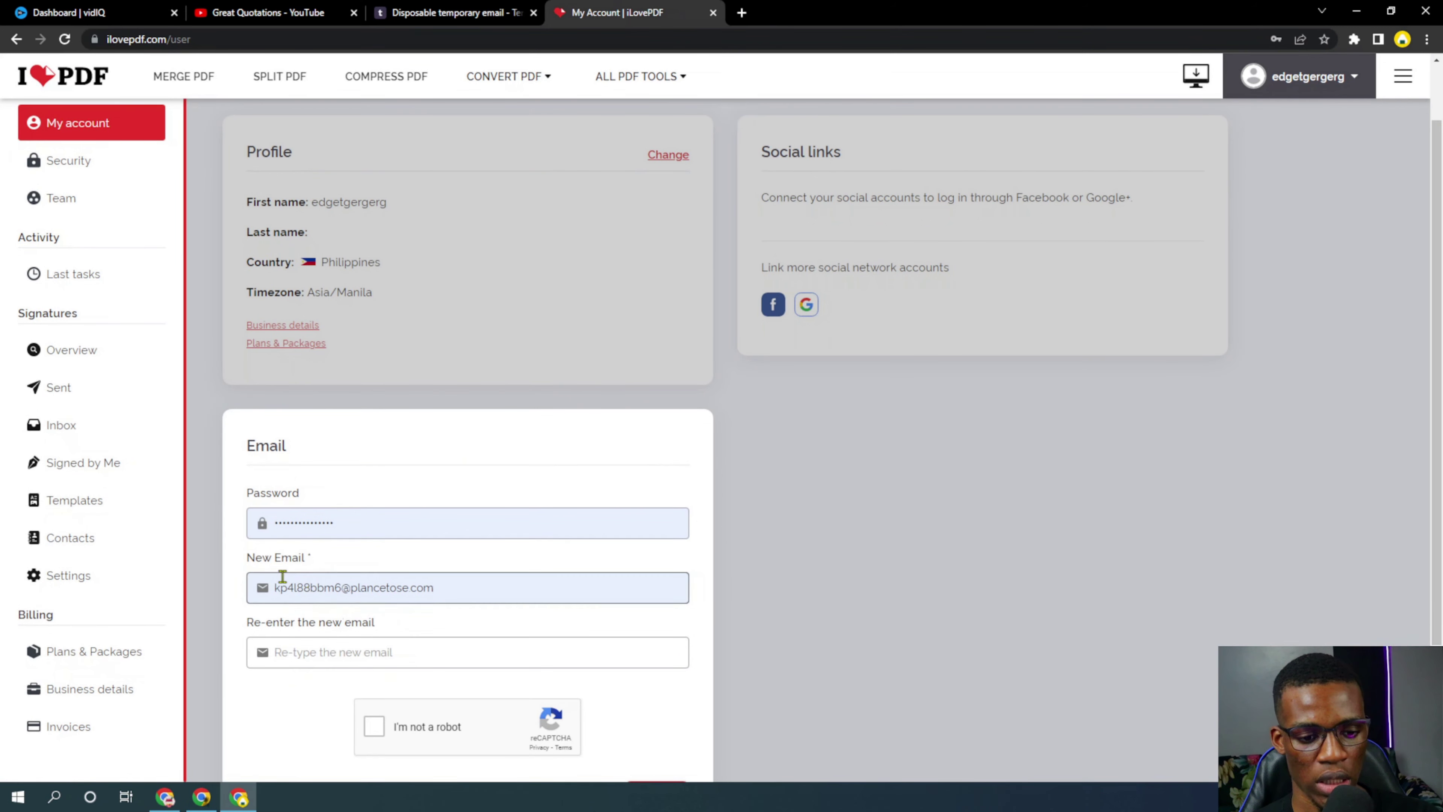
scroll(421, 556, "down", 1)
scroll(341, 550, "down", 1)
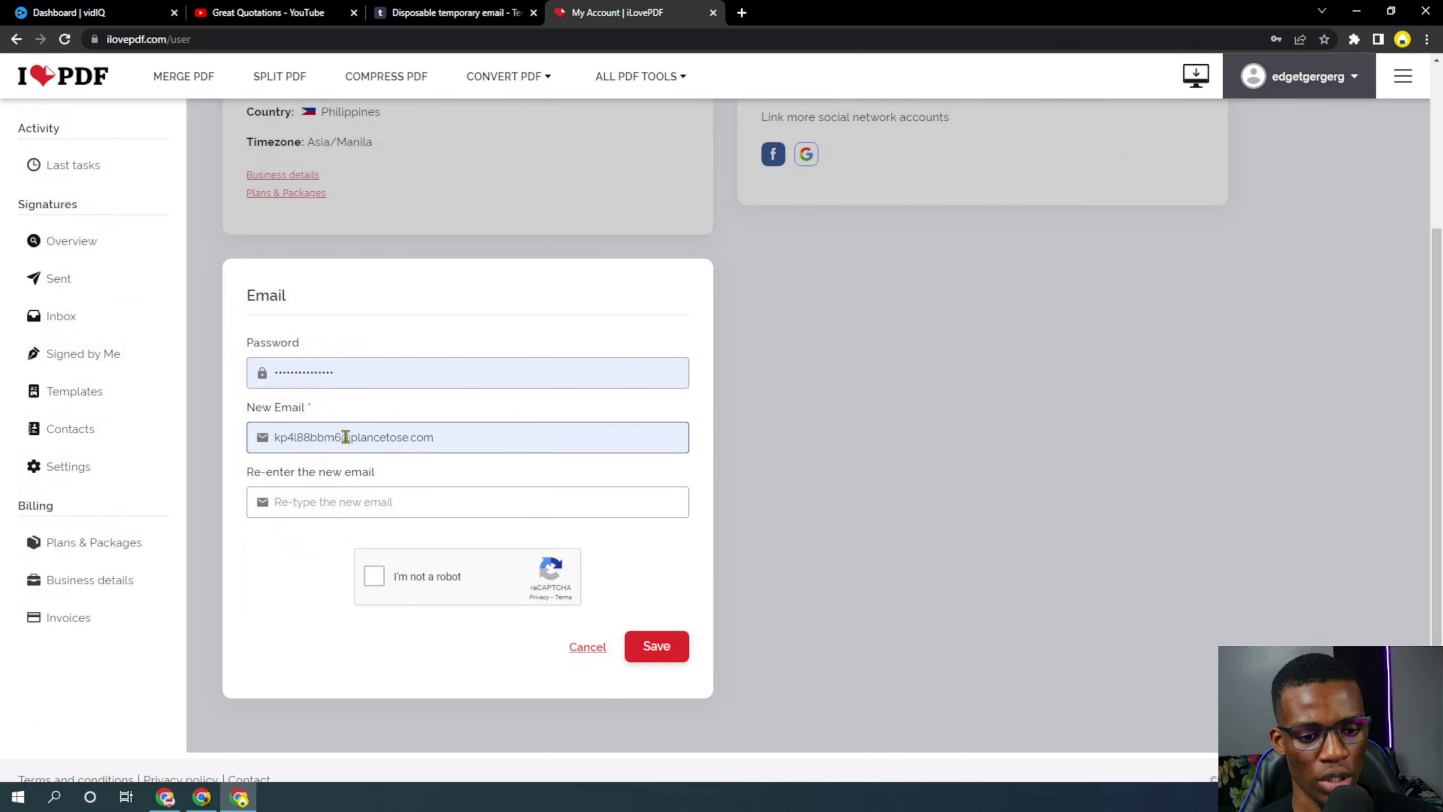
scroll(723, 475, "up", 3)
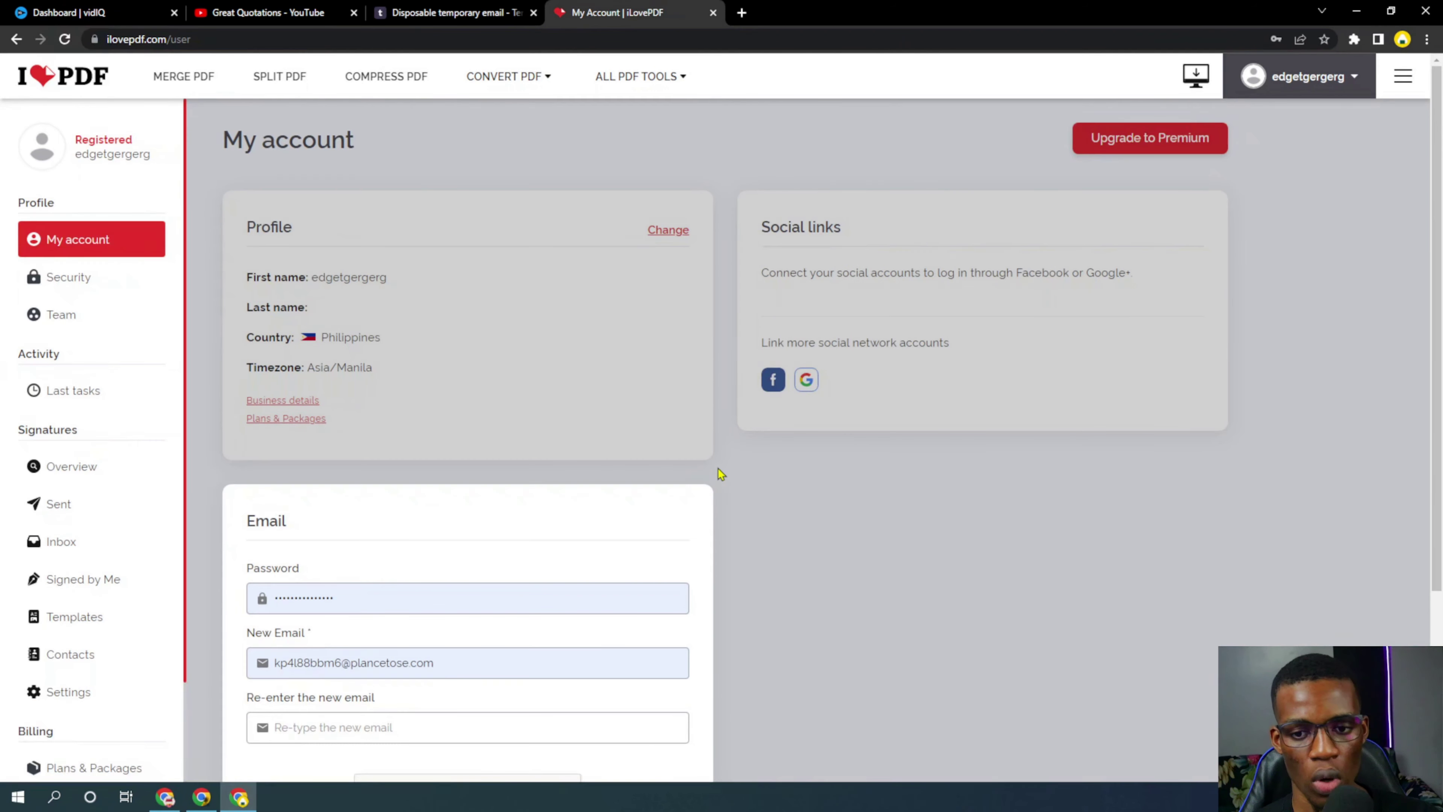
left_click(726, 529)
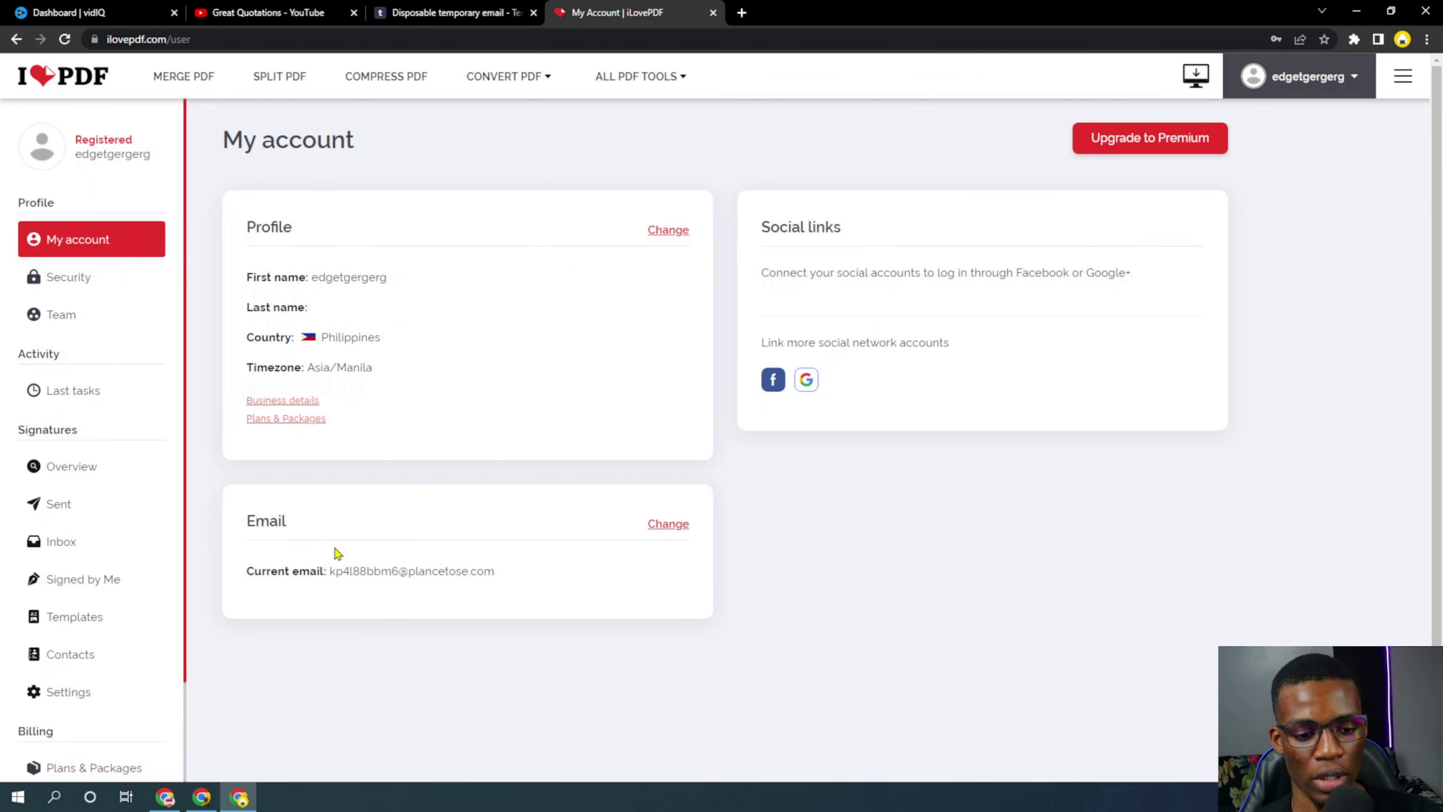
scroll(1134, 271, "down", 1)
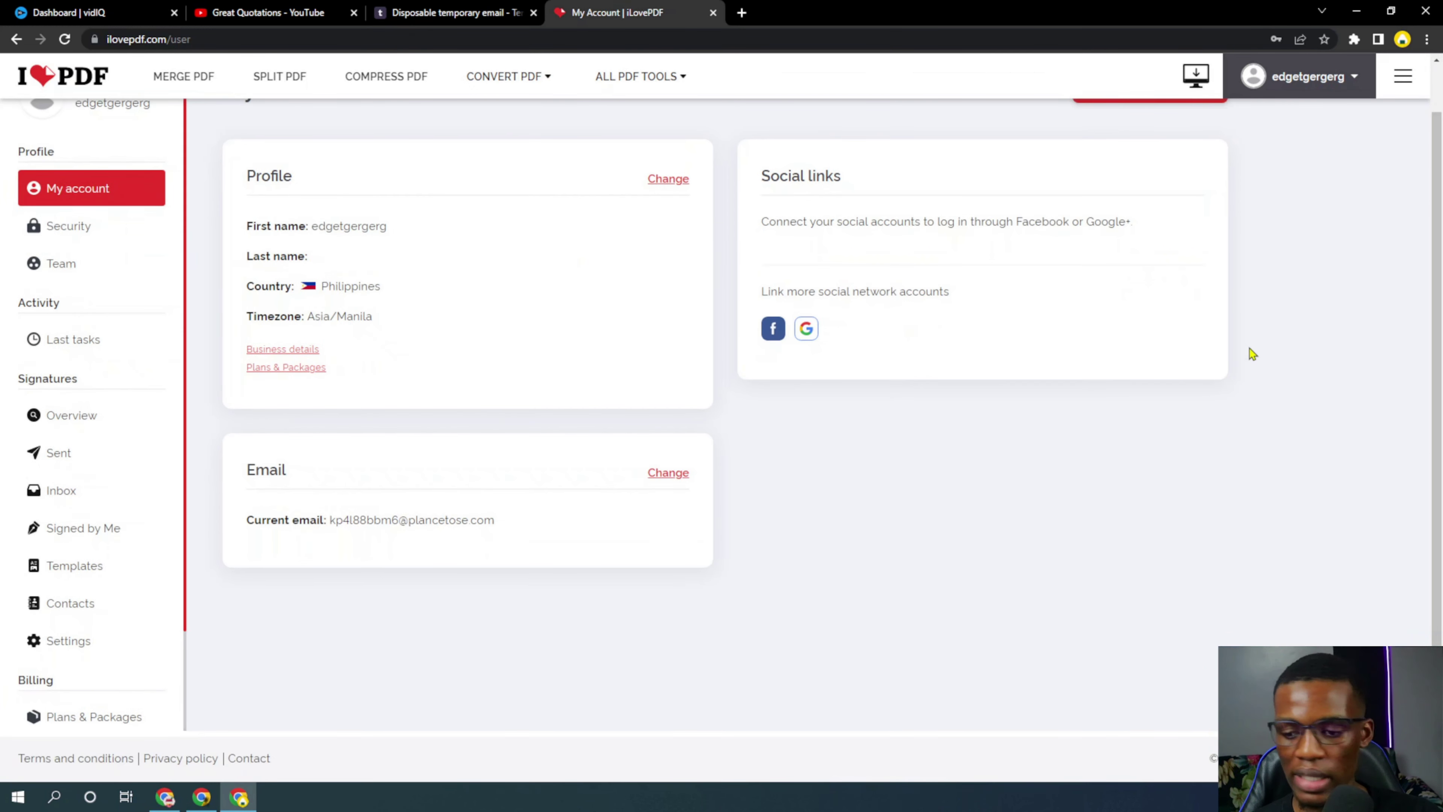
scroll(1249, 330, "up", 1)
left_click(460, 14)
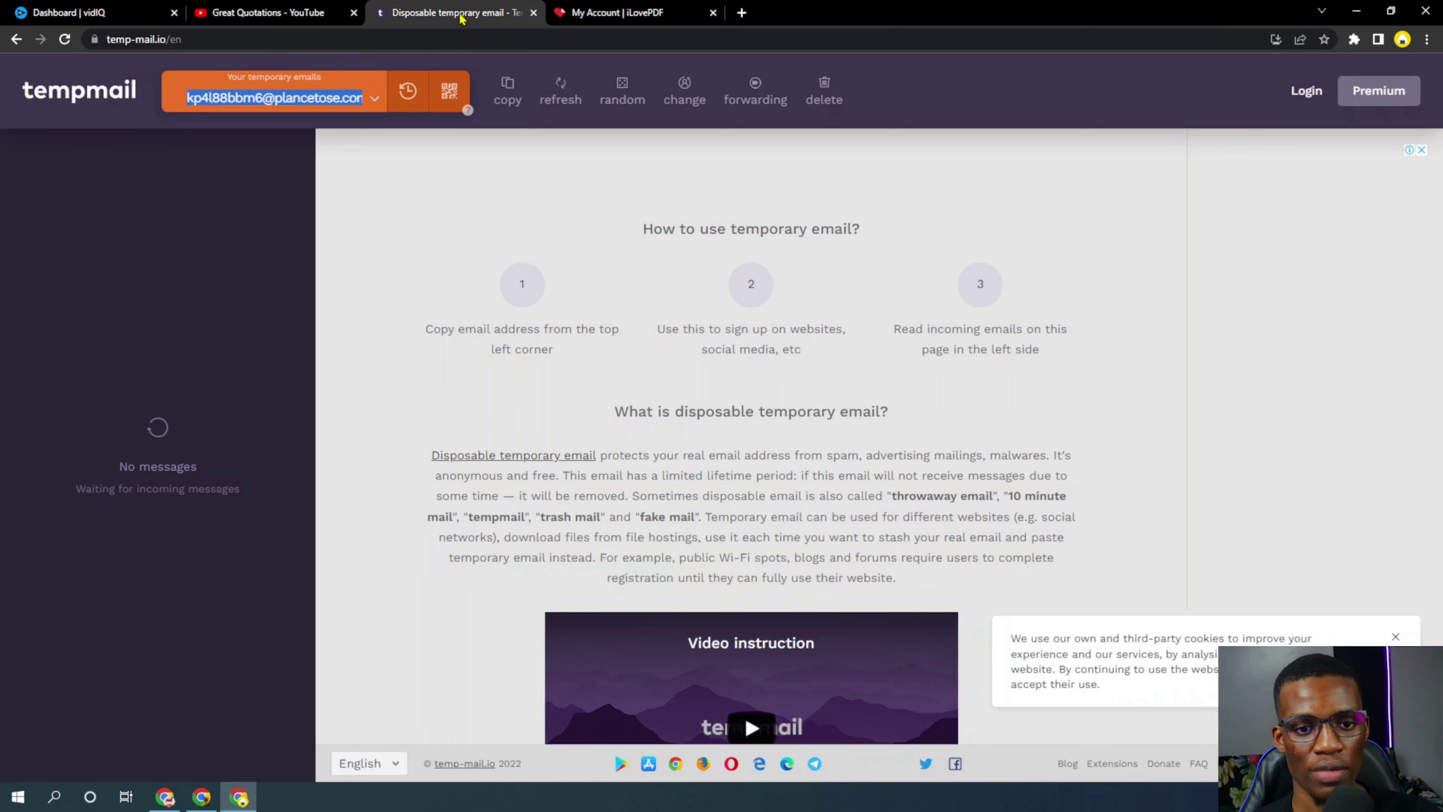
left_click(567, 102)
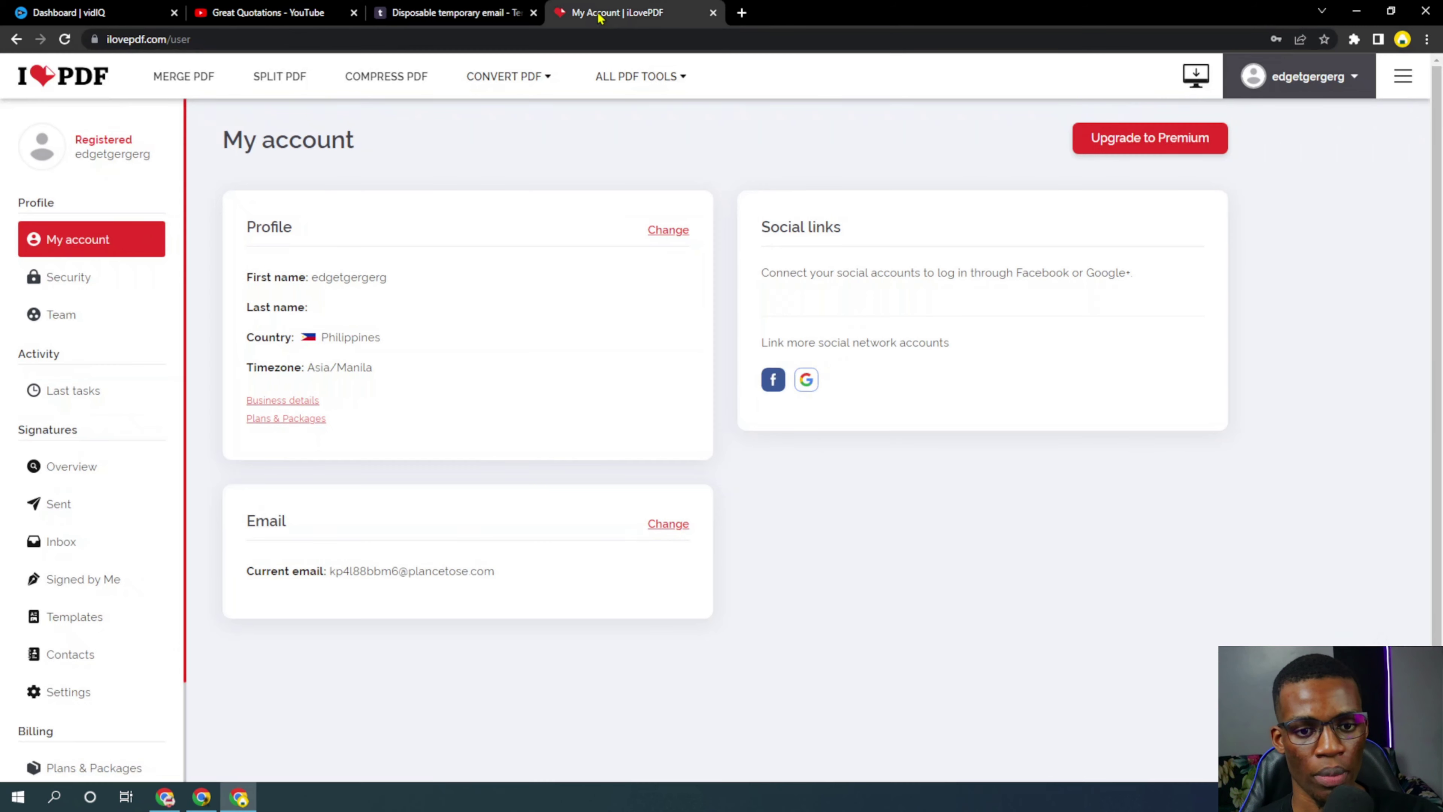
left_click(602, 13)
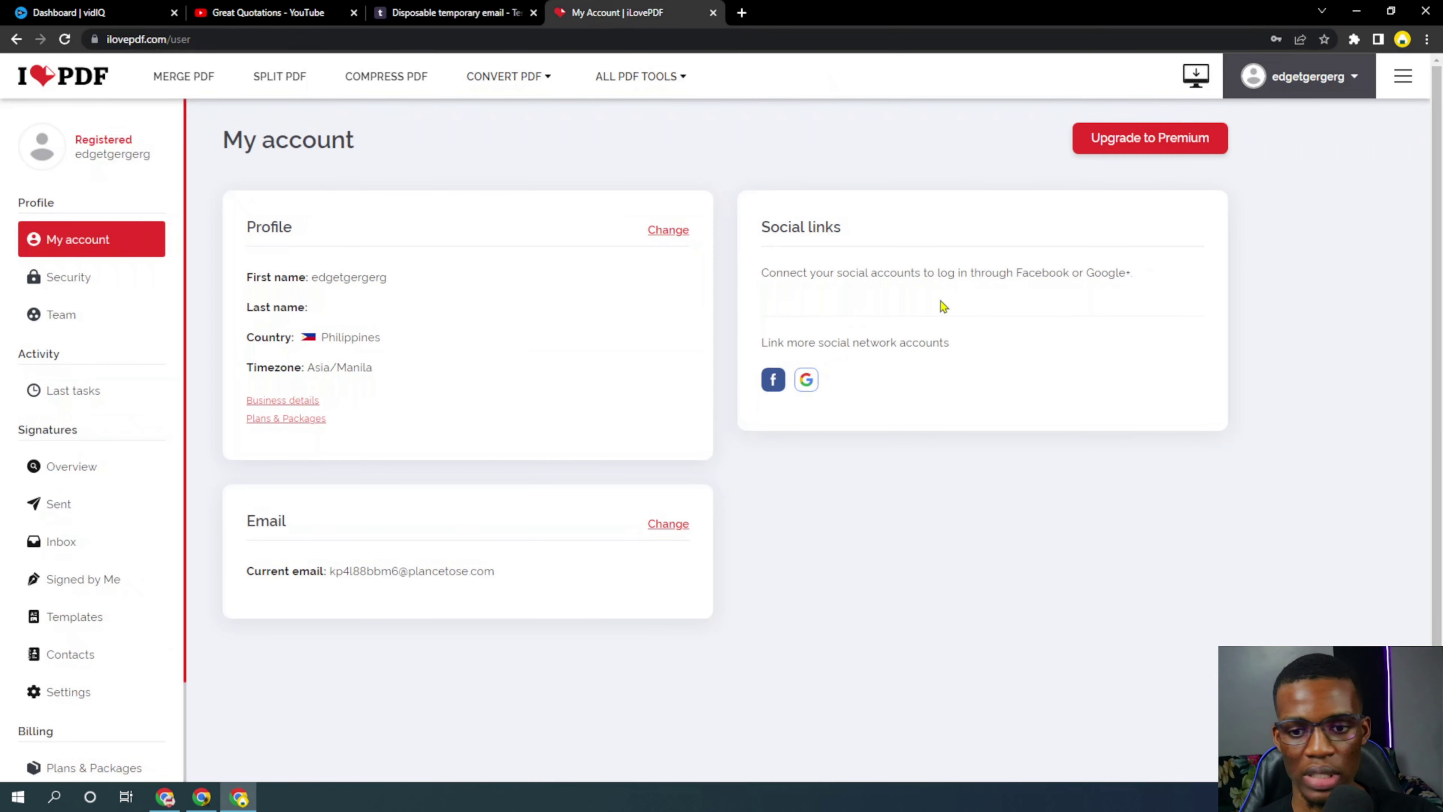
Log out of iLovePDF and go to the 'Forgot your password?' page.
left_click(1355, 80)
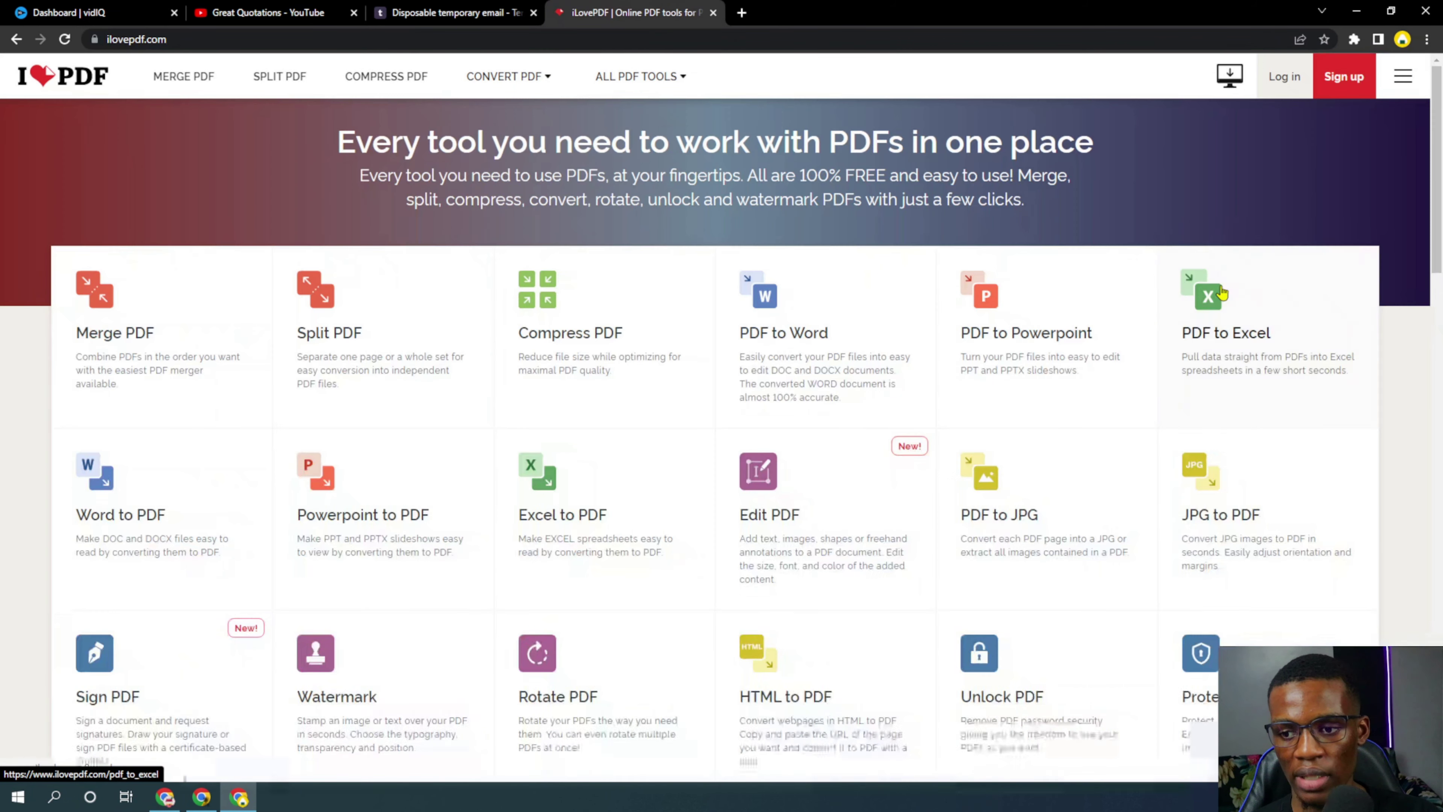
left_click(1283, 83)
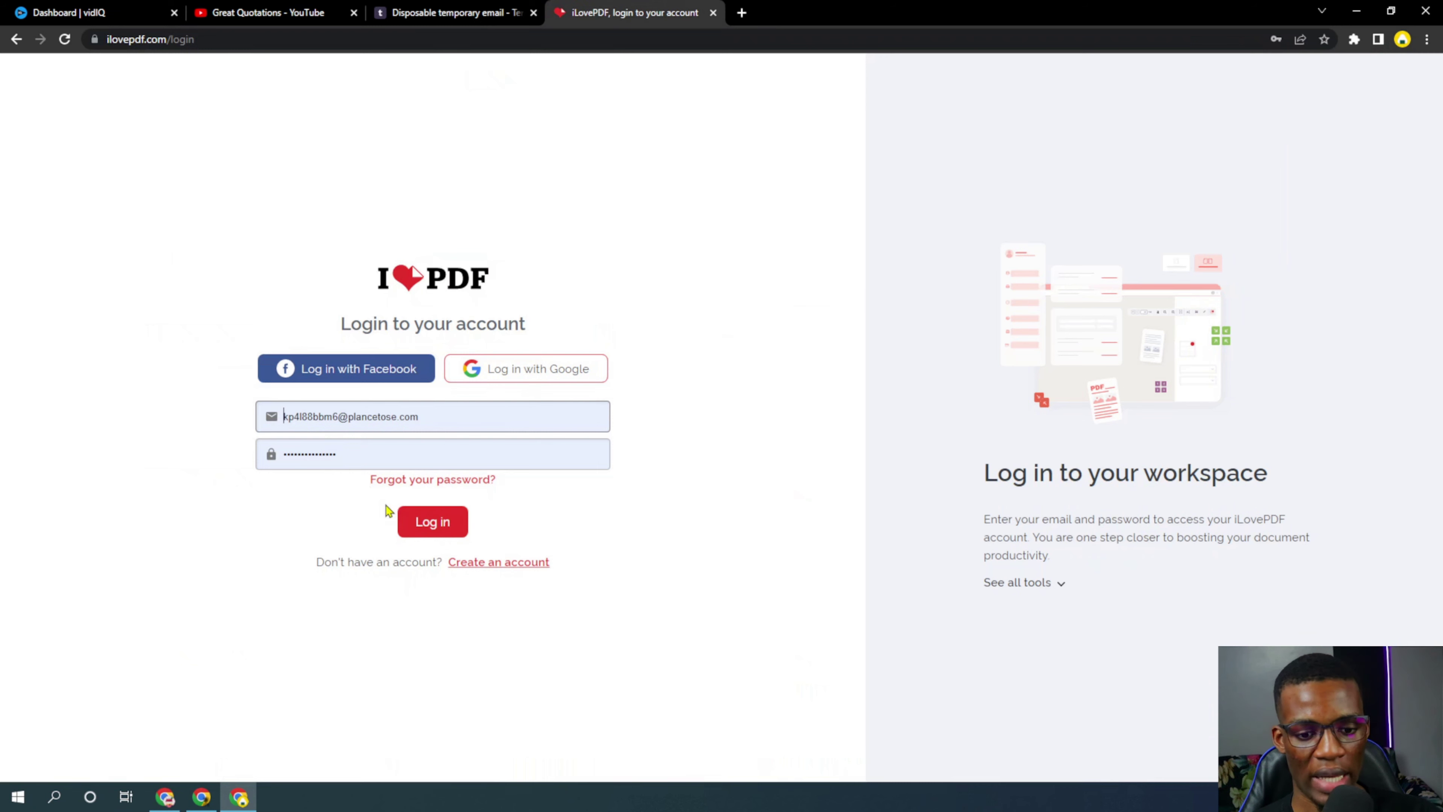
left_click(429, 480)
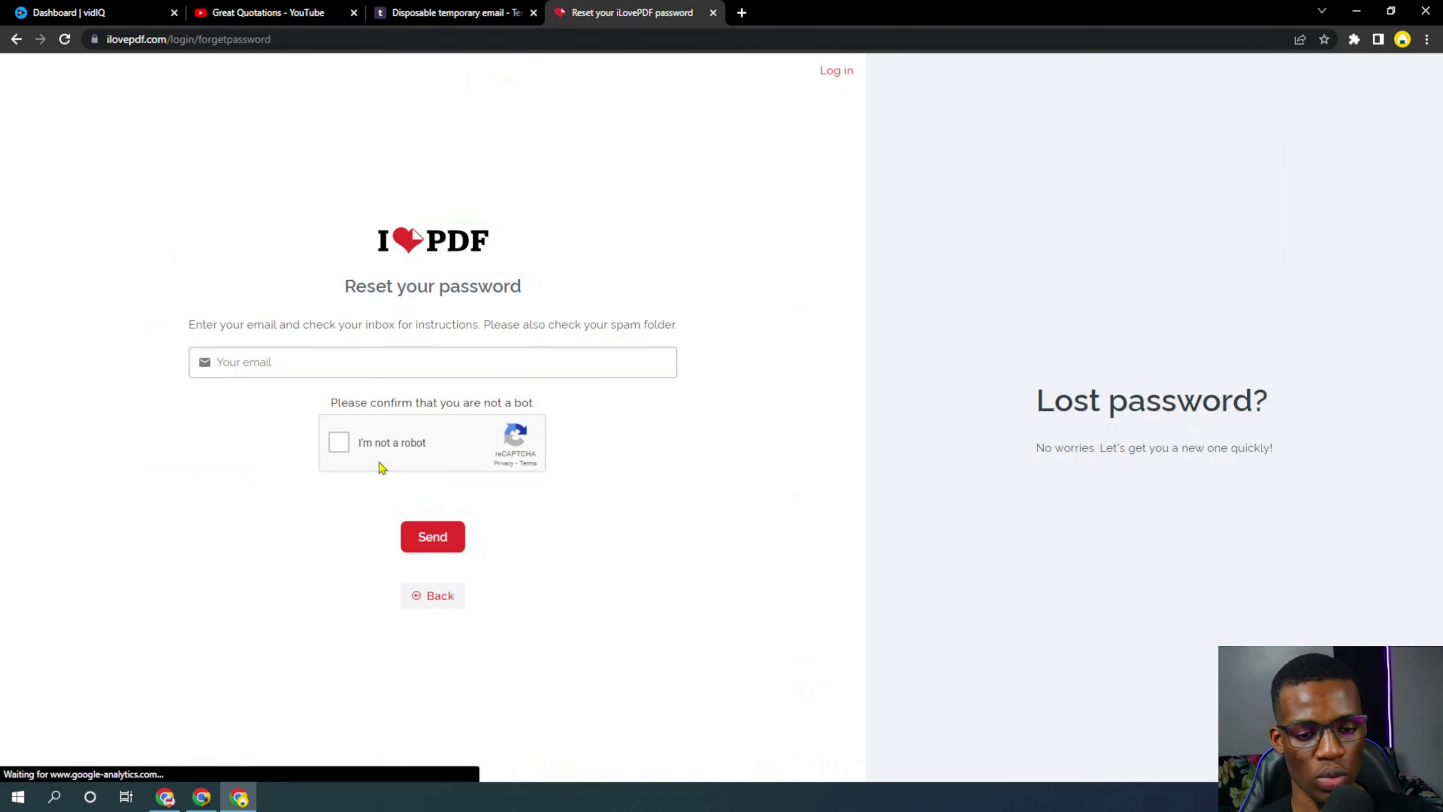
Paste the temporary address into the reset form and copy its name part before the @.
left_click(247, 364)
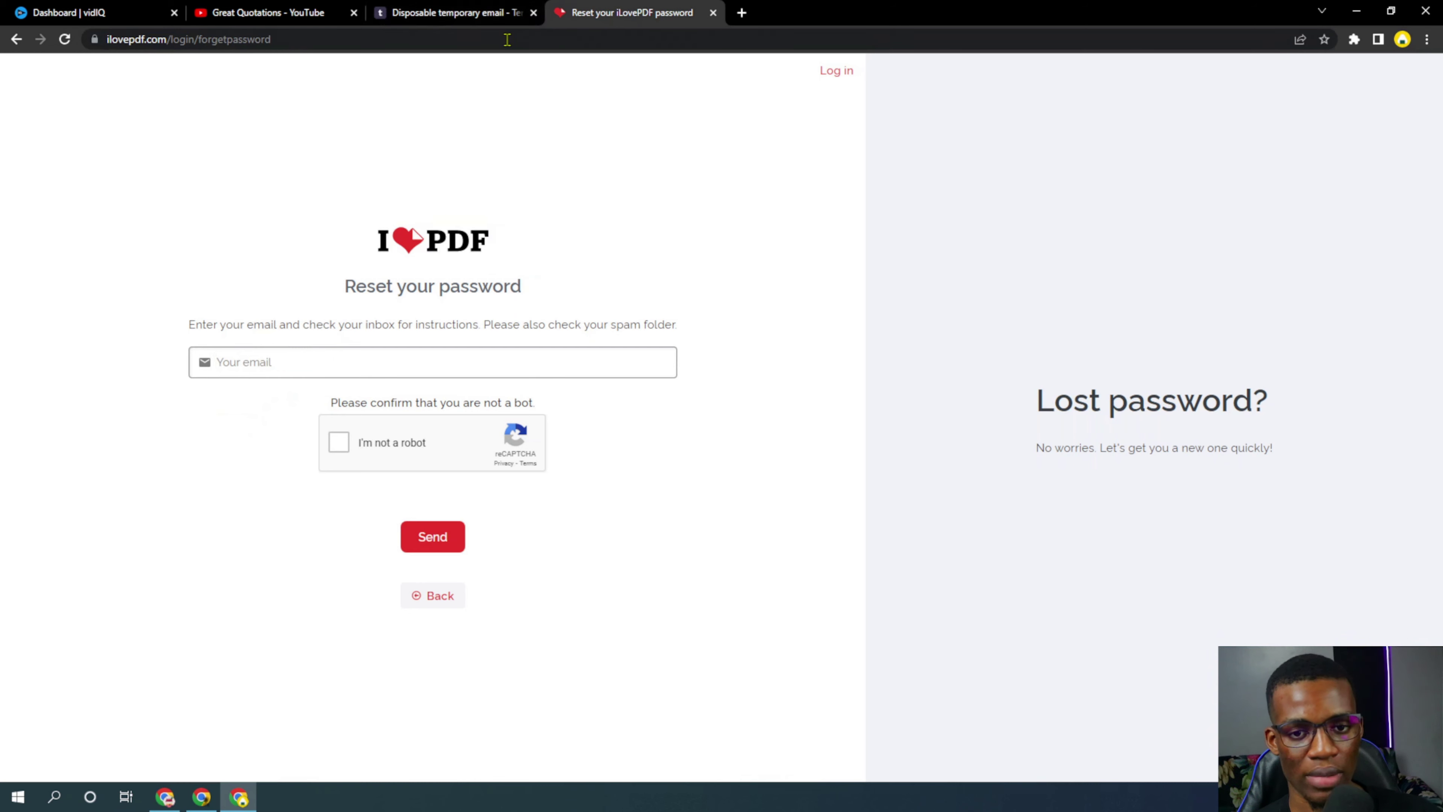
key("ctrl+v")
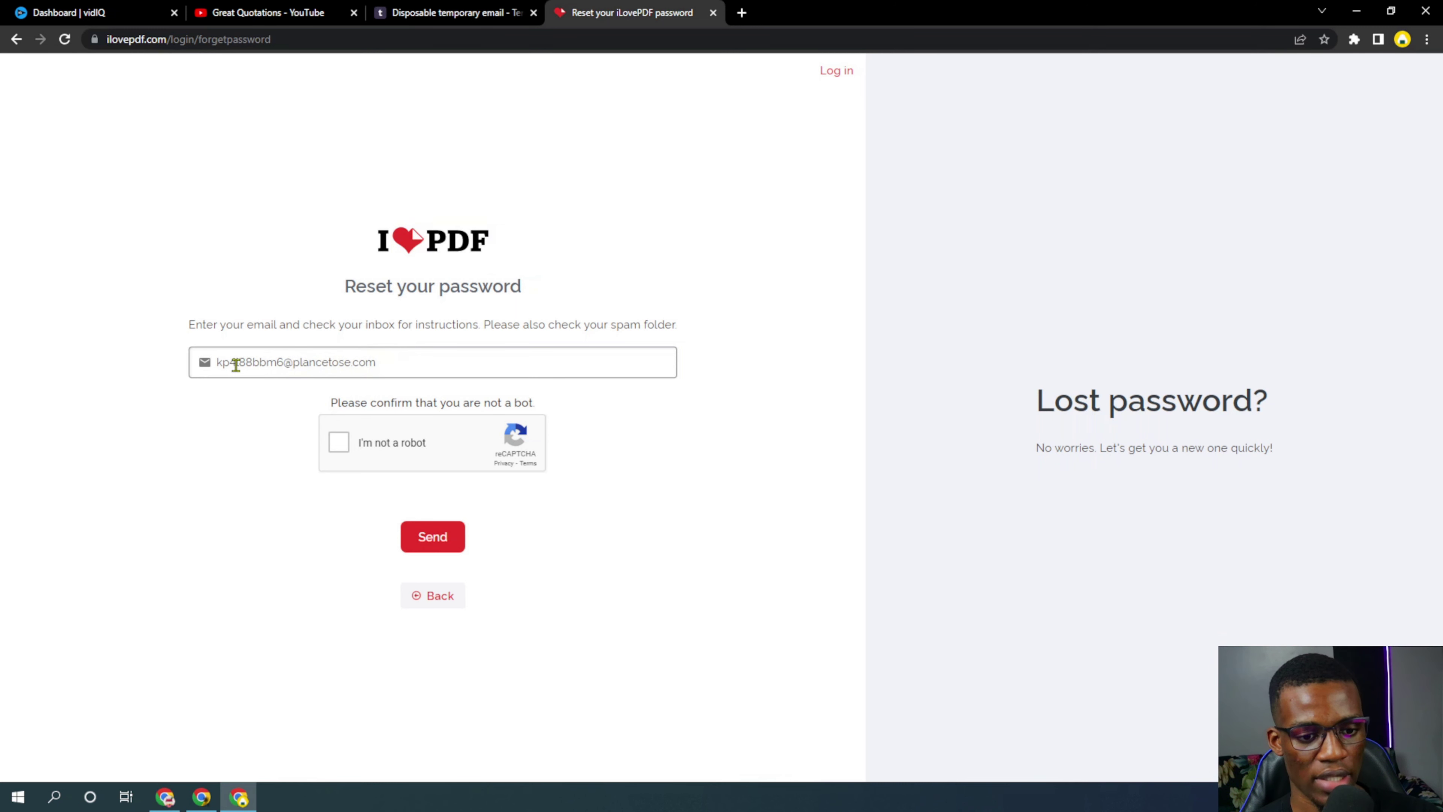
left_click_drag(283, 362, 254, 362)
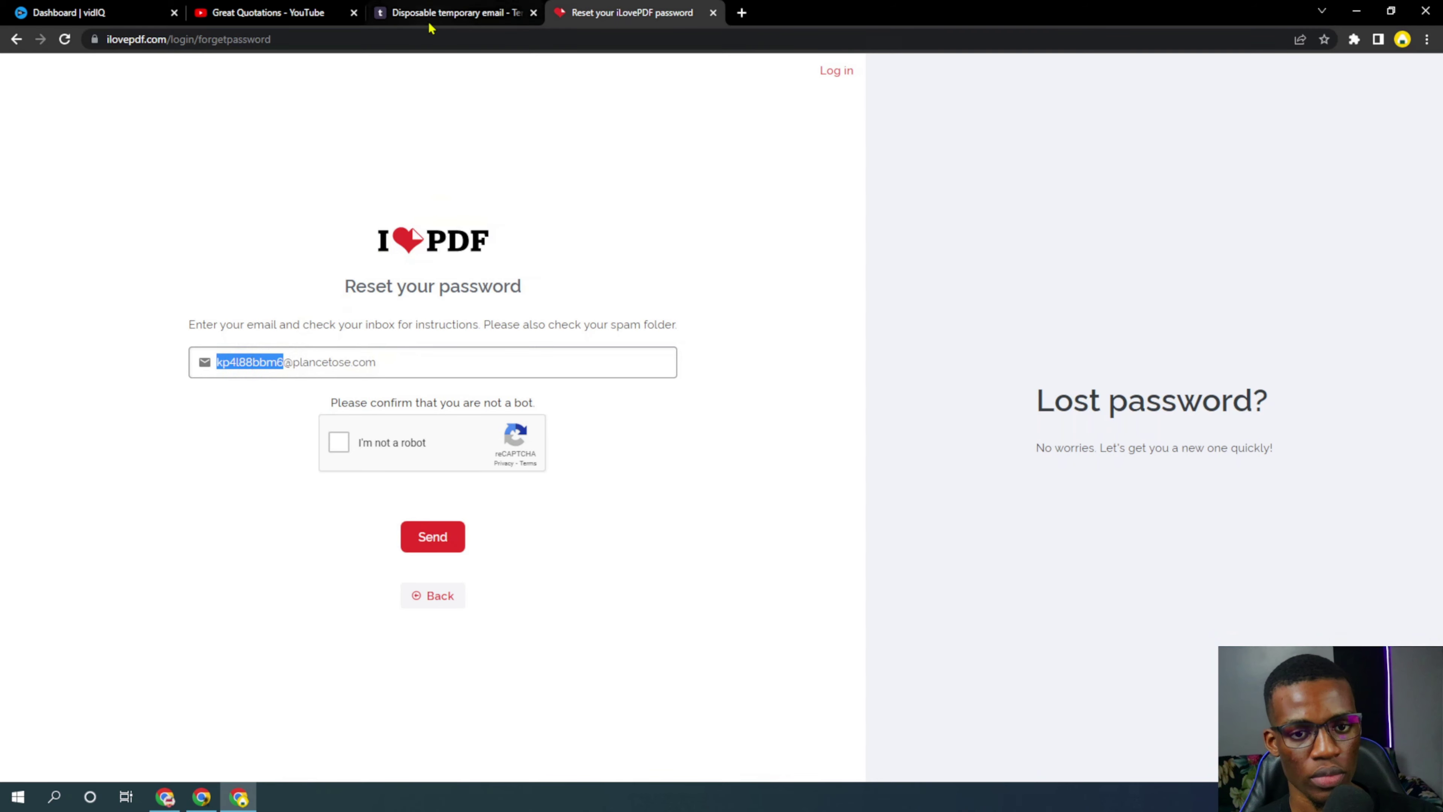
left_click(449, 13)
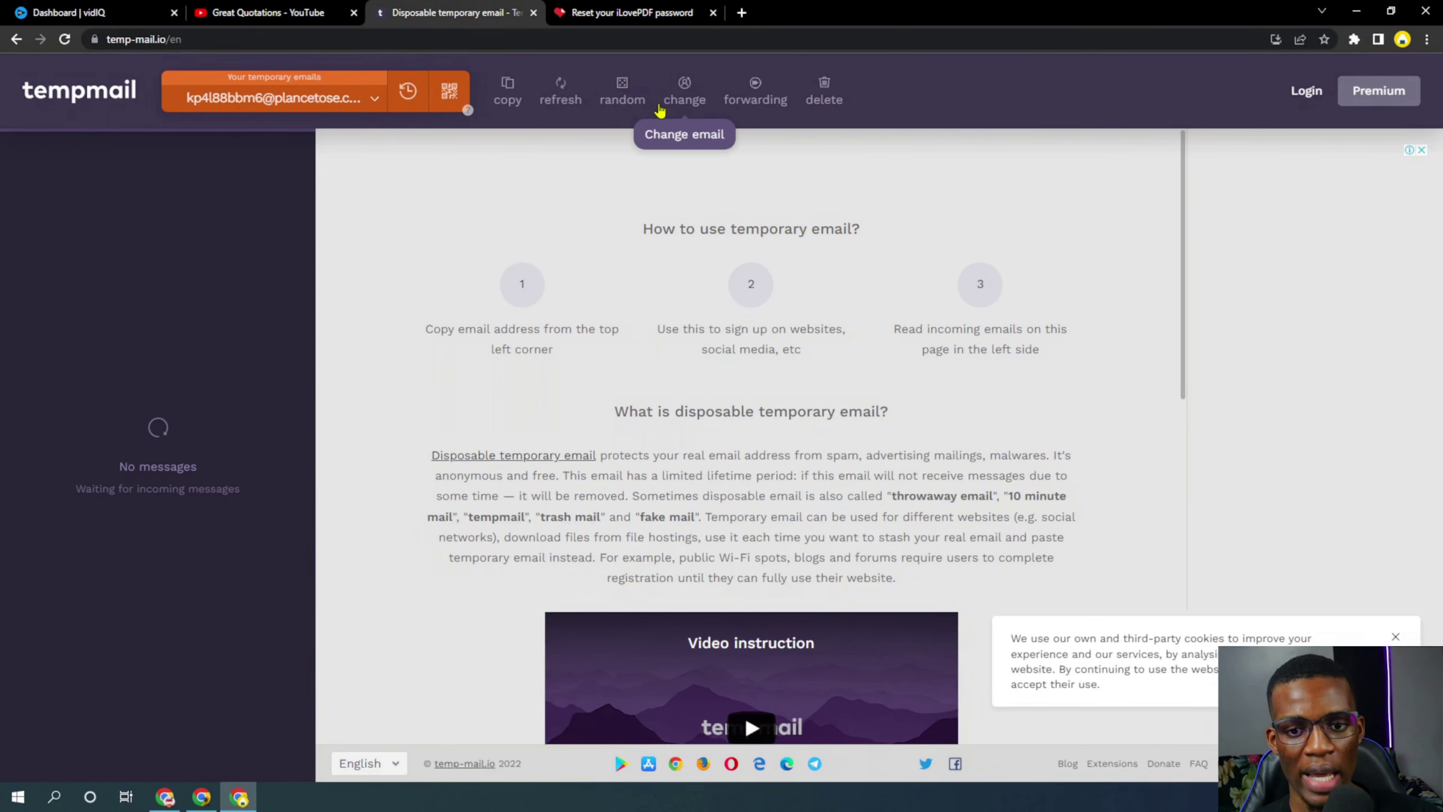
left_click(407, 93)
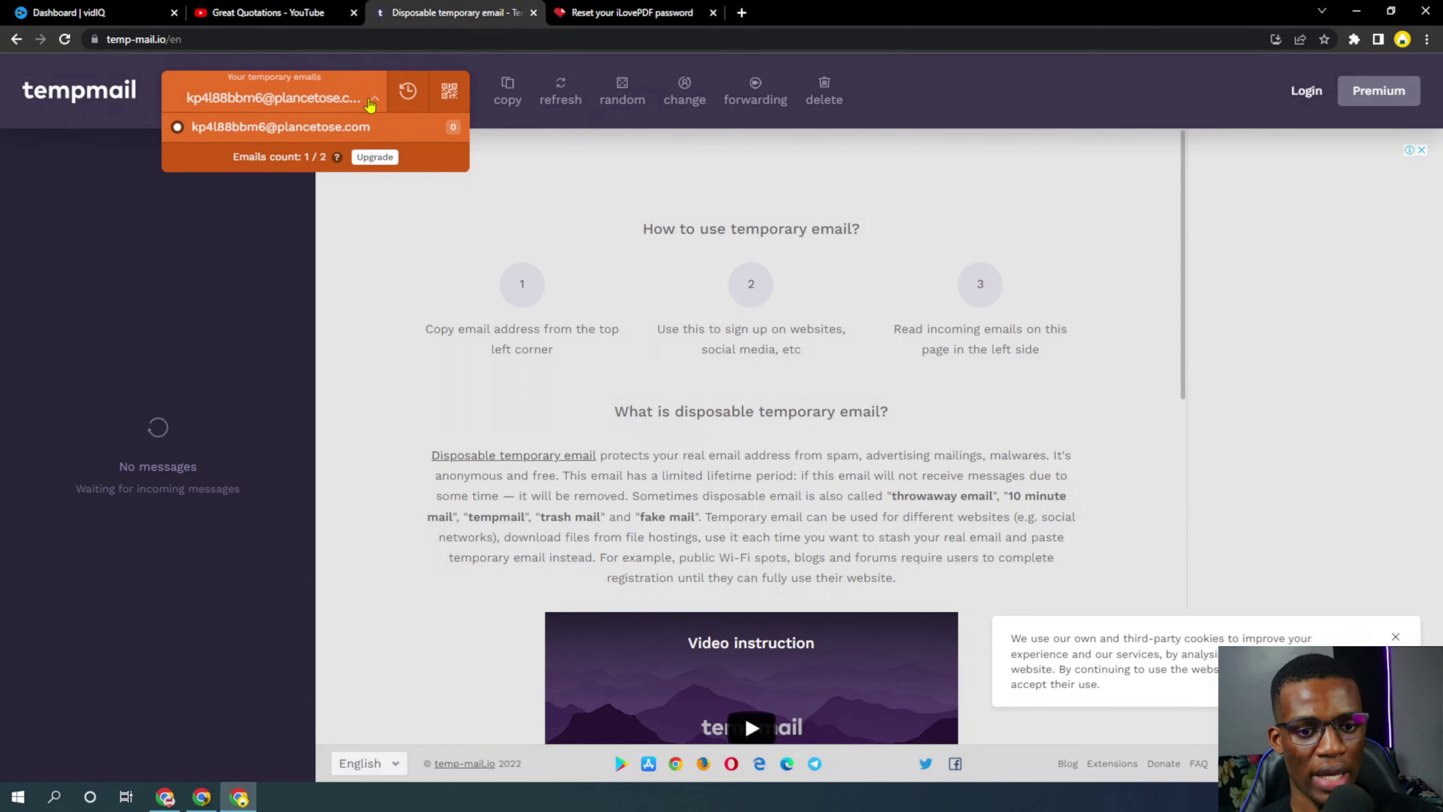
left_click(295, 234)
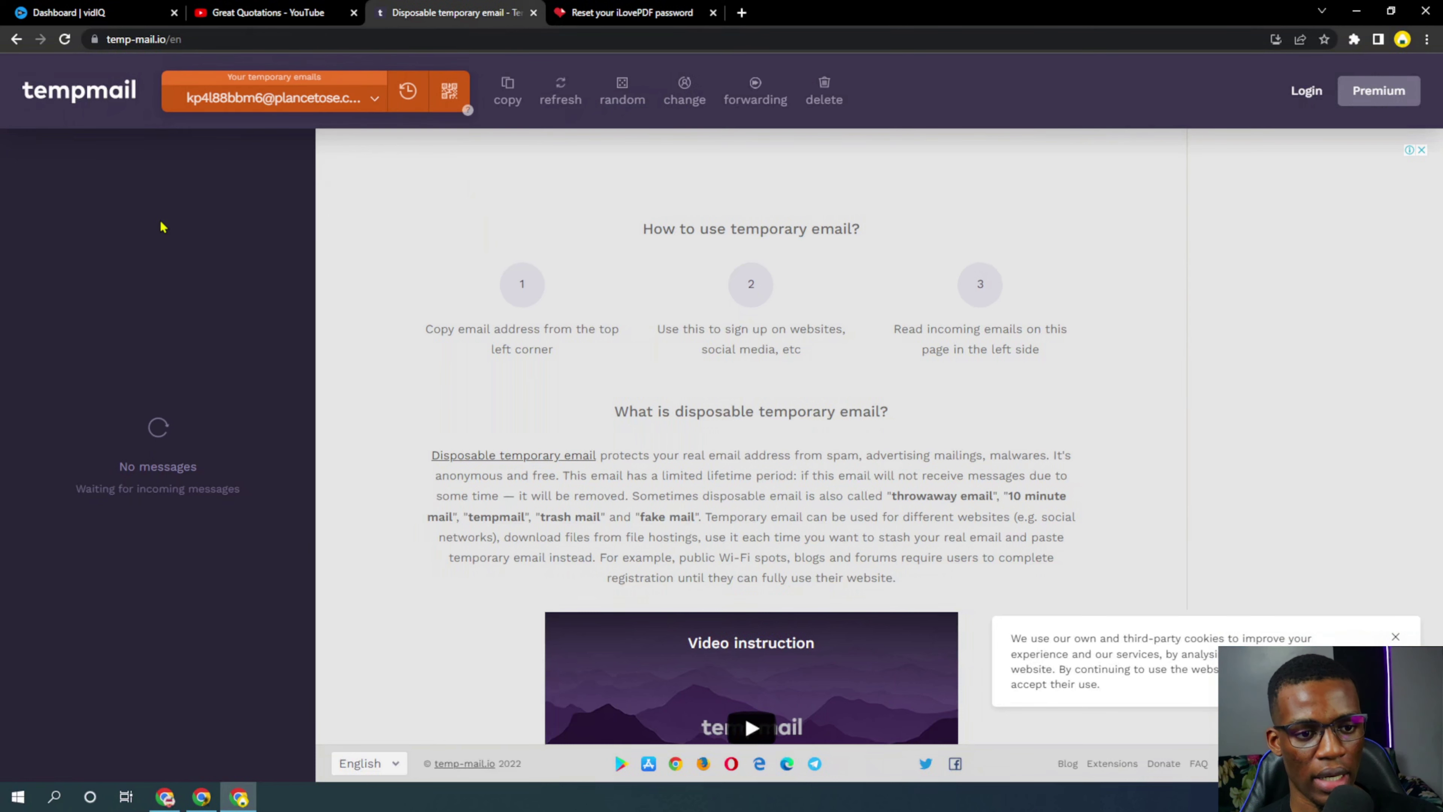
left_click(64, 39)
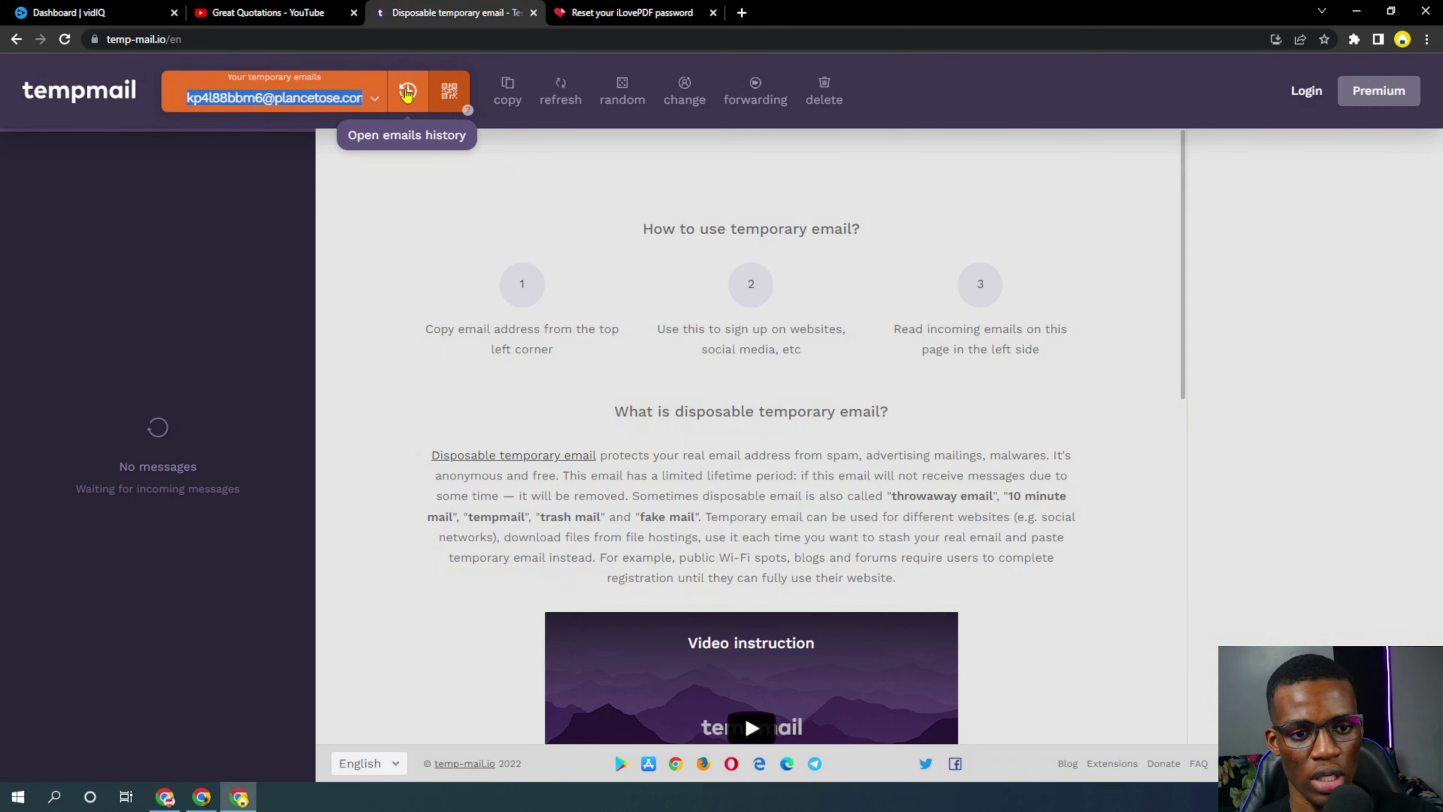
left_click(407, 93)
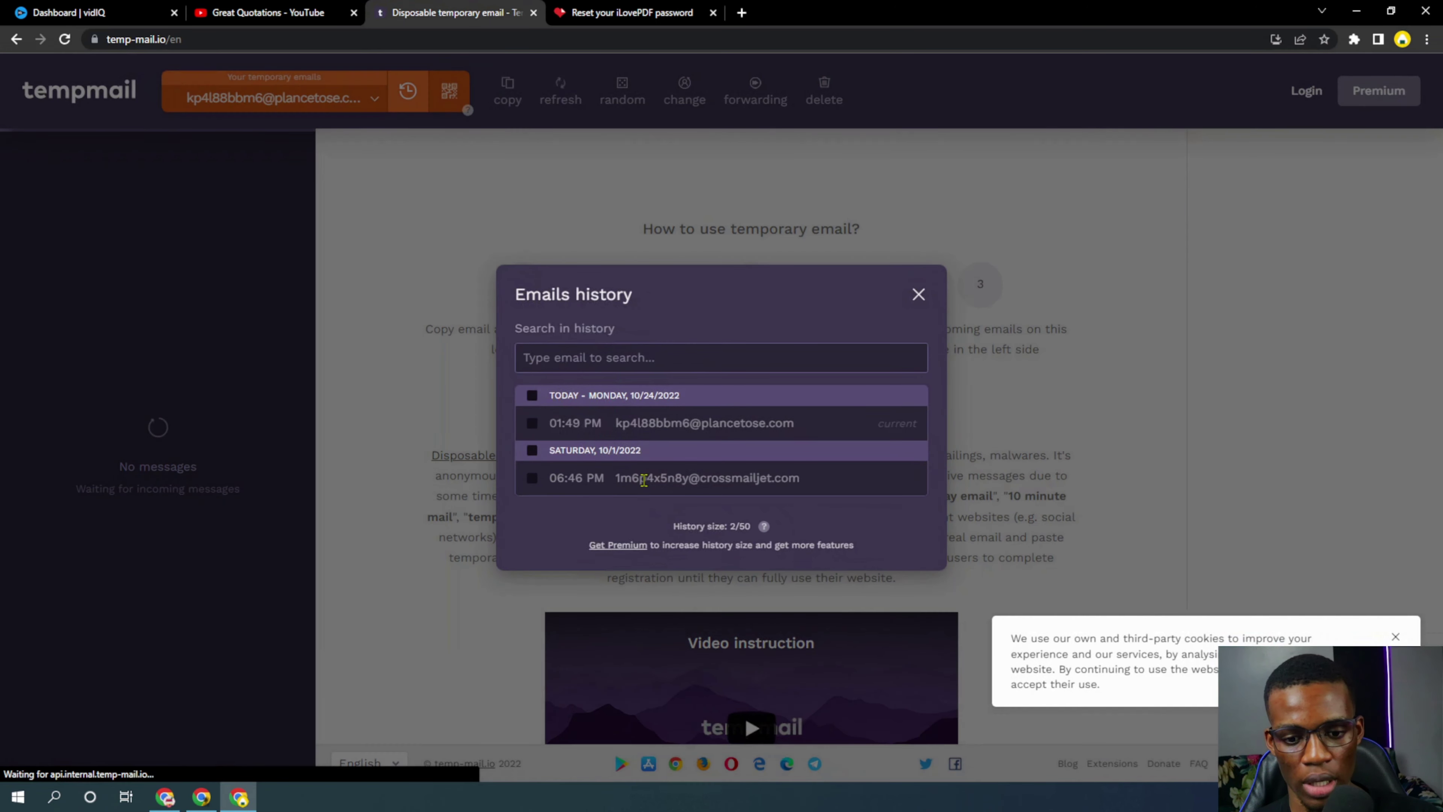
triple_click(633, 476)
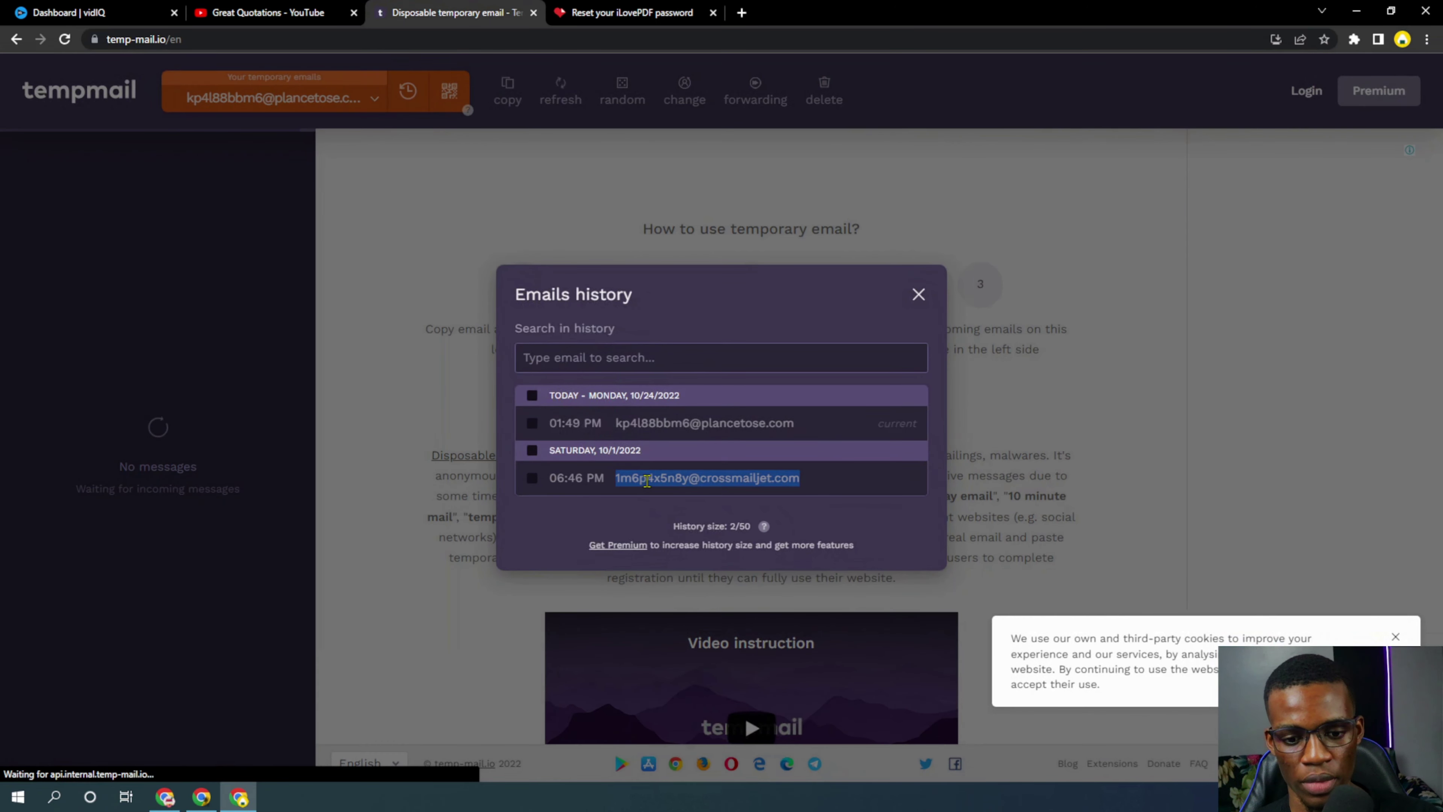
left_click(354, 232)
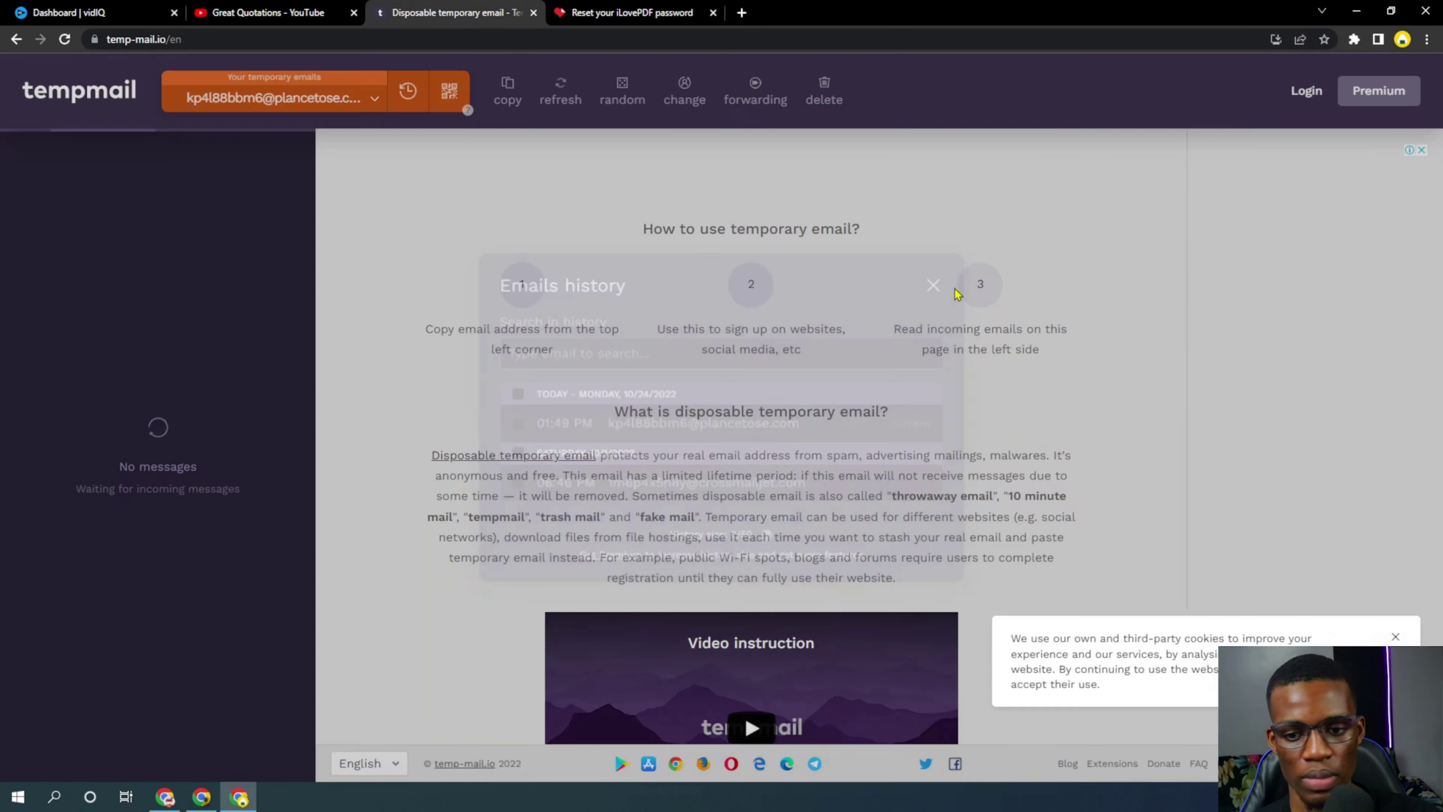
left_click(686, 102)
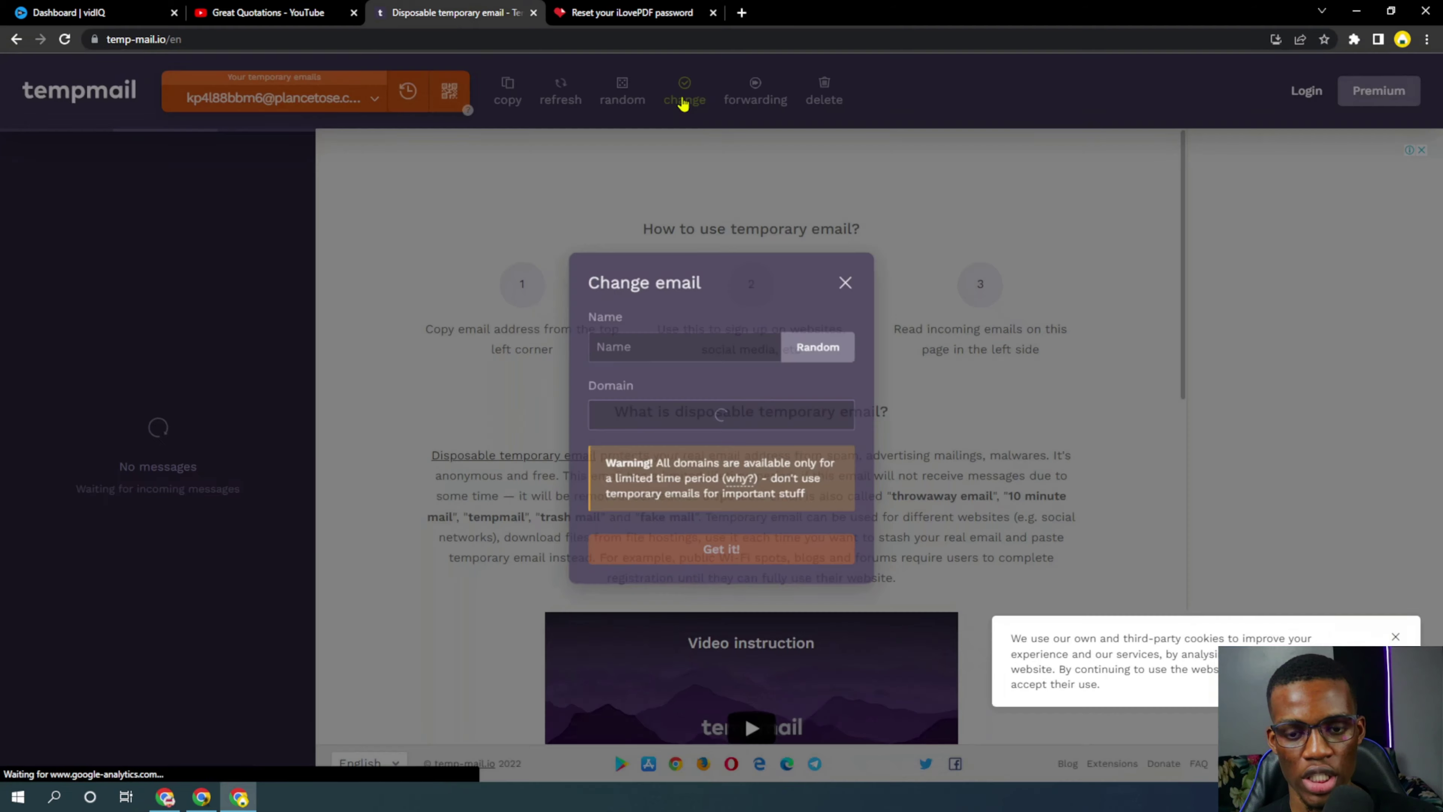
left_click(765, 154)
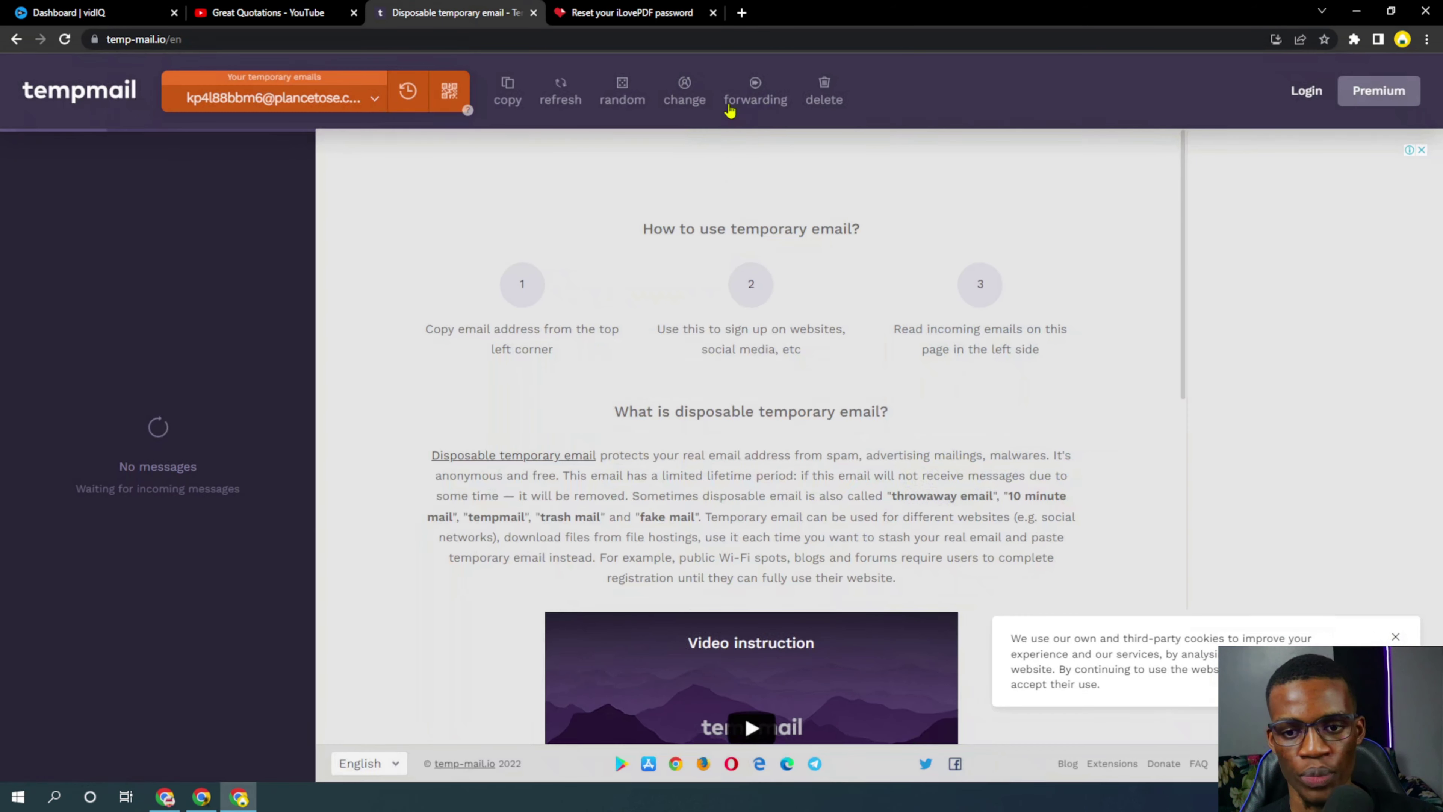
left_click(622, 102)
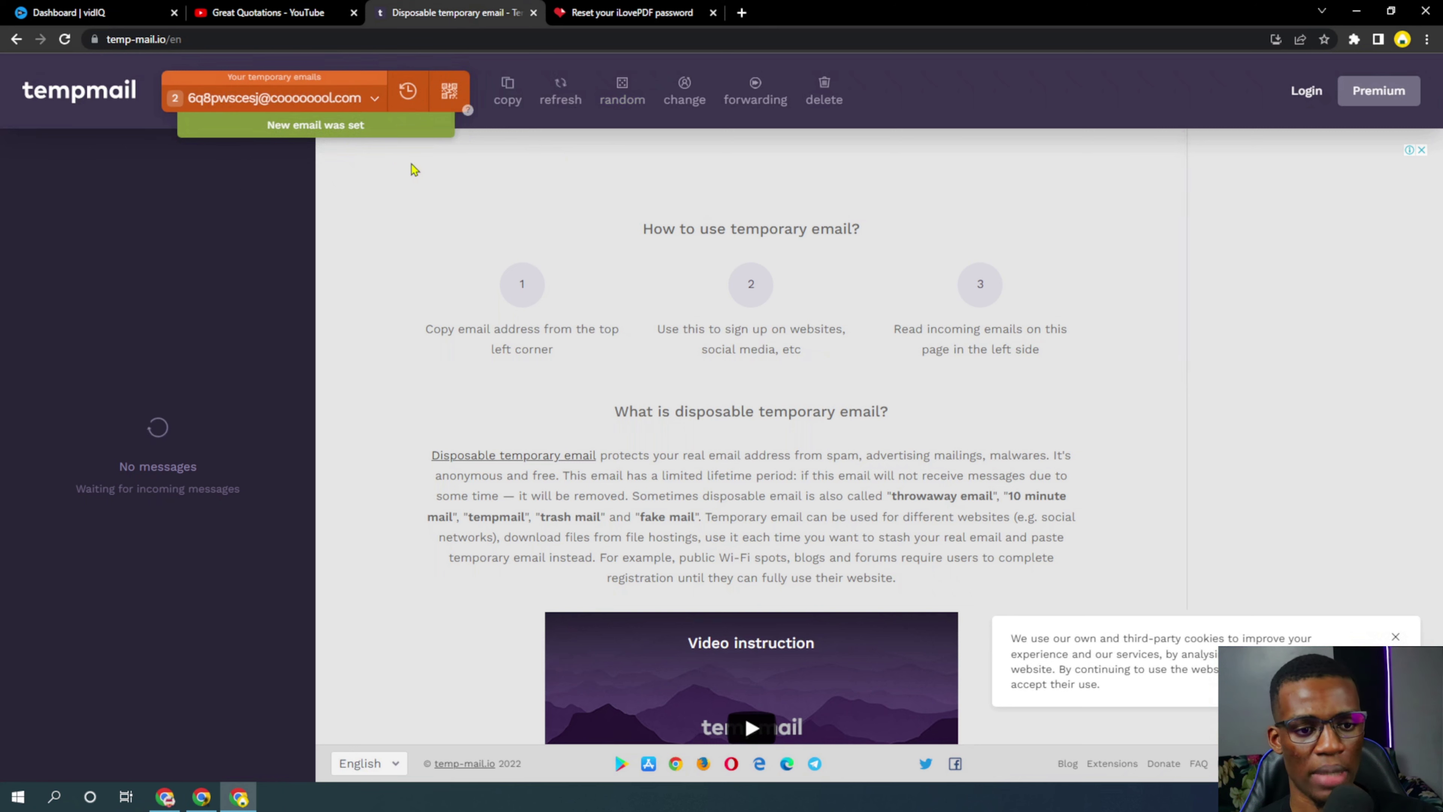
left_click(264, 102)
left_click(214, 152)
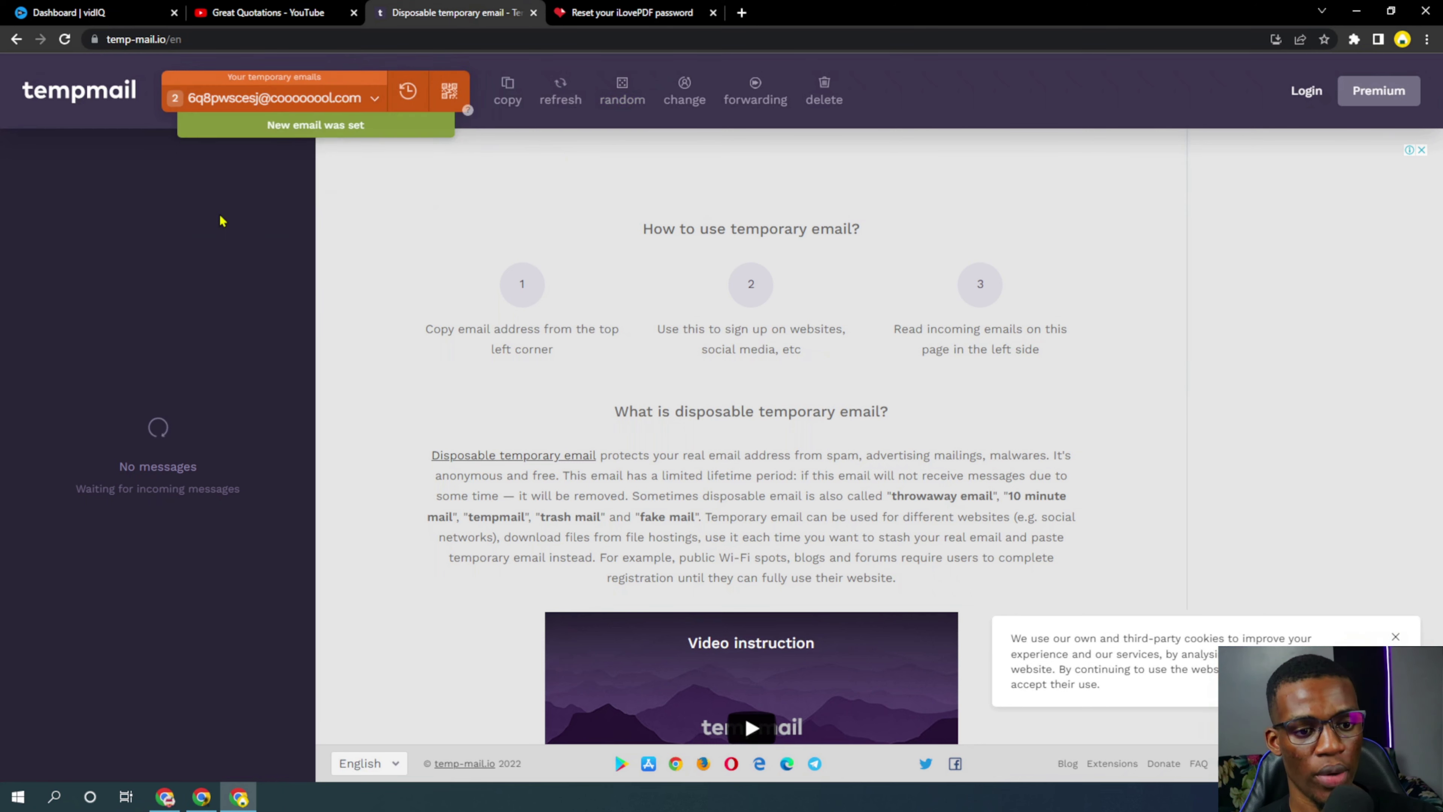
left_click(327, 104)
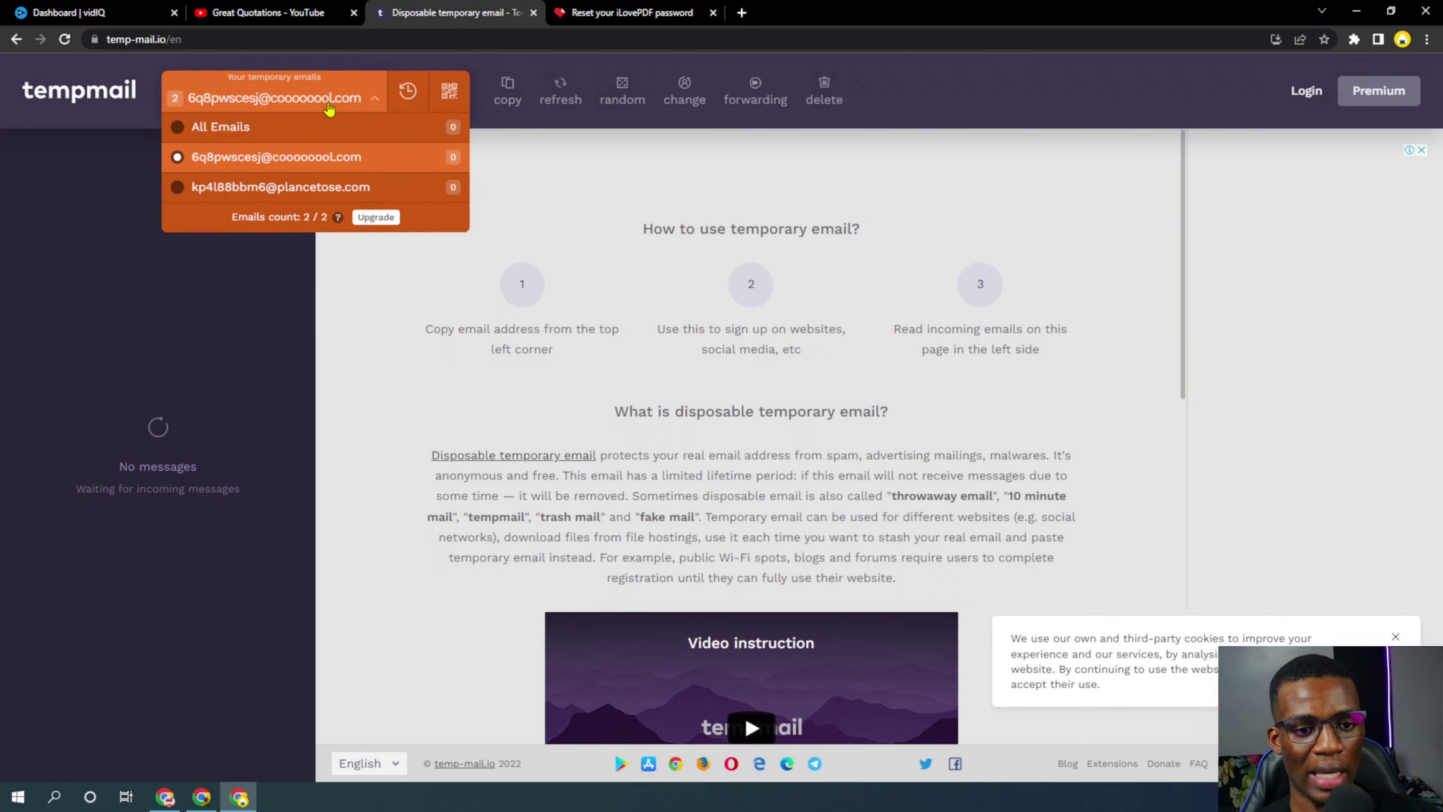
left_click(274, 111)
left_click(371, 106)
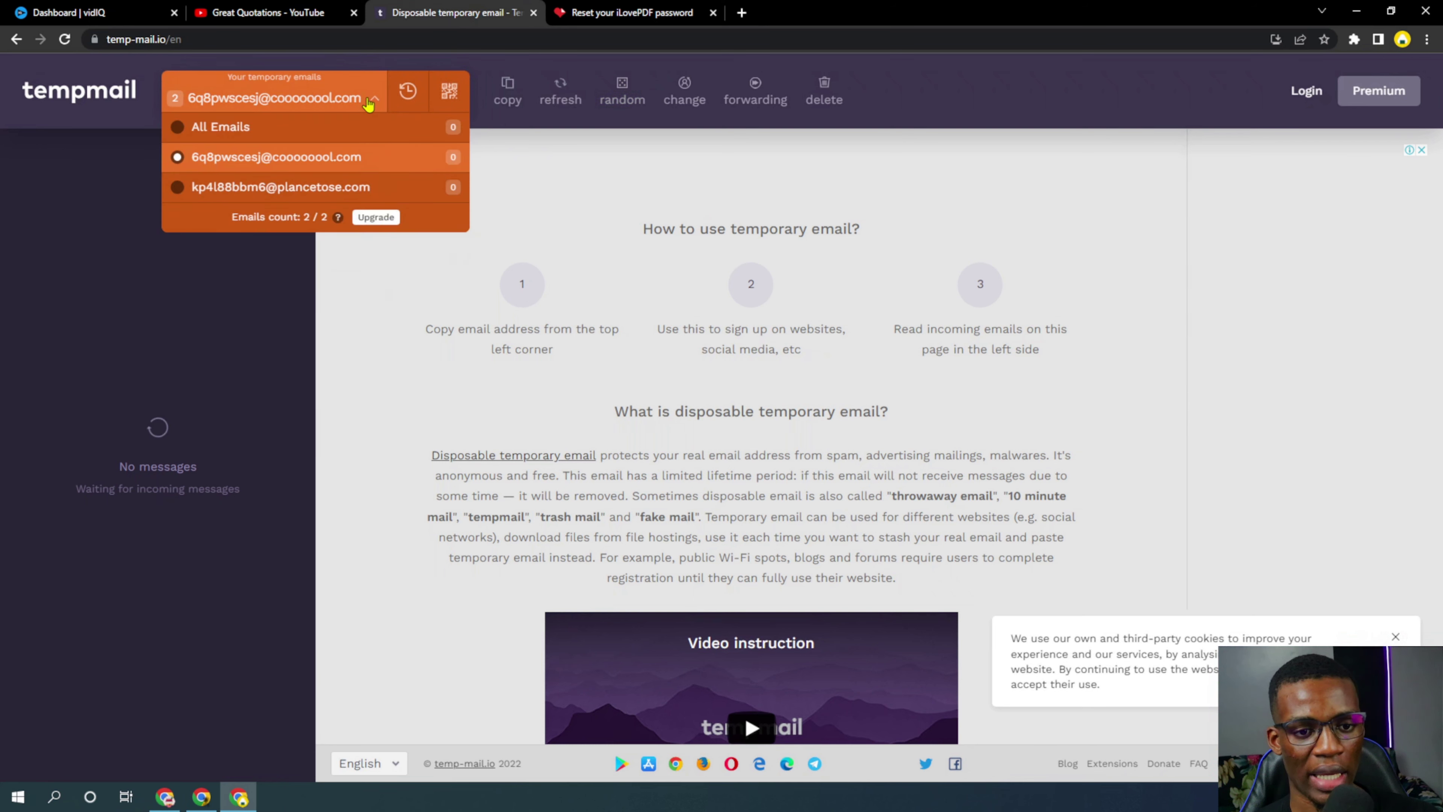
left_click(216, 242)
left_click(372, 105)
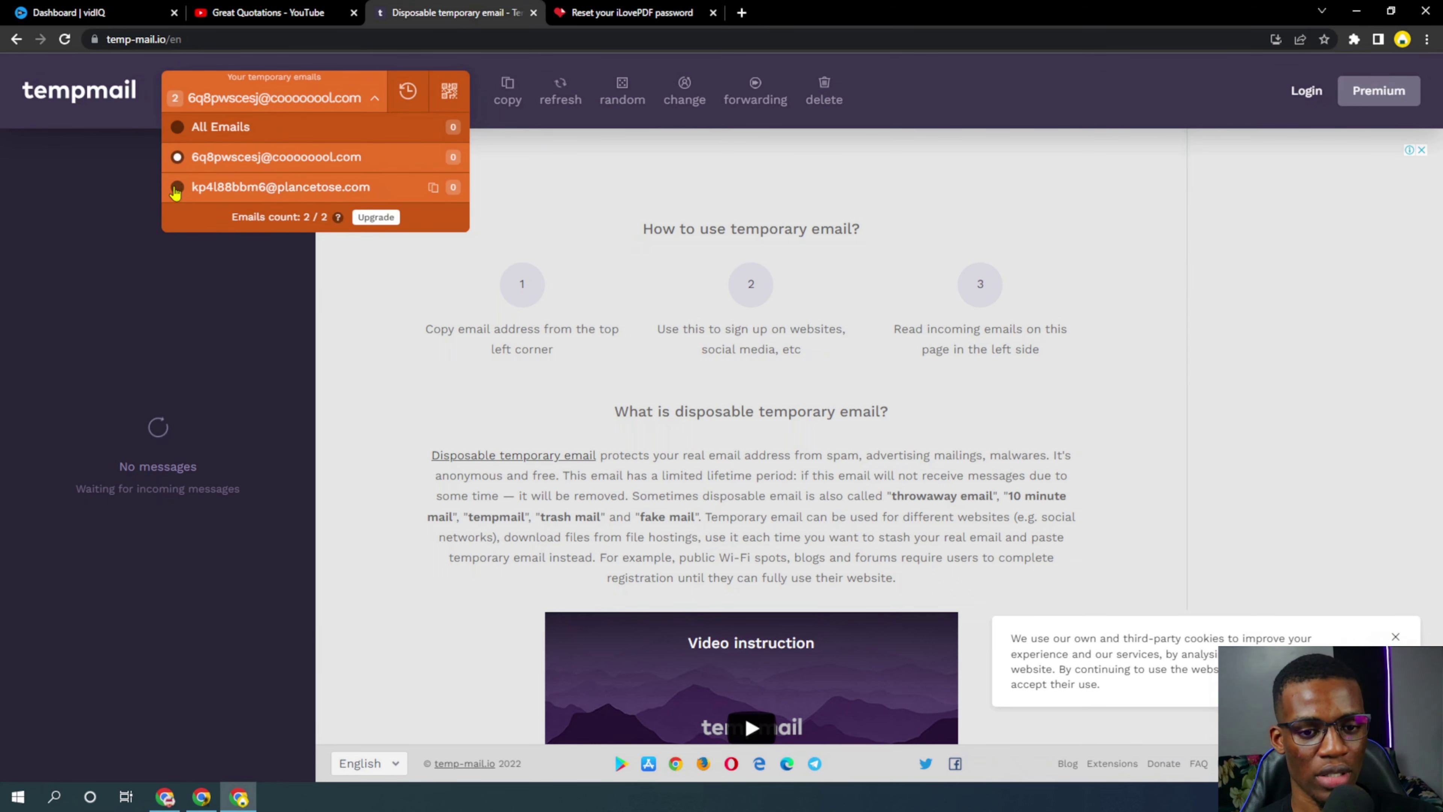
left_click(830, 188)
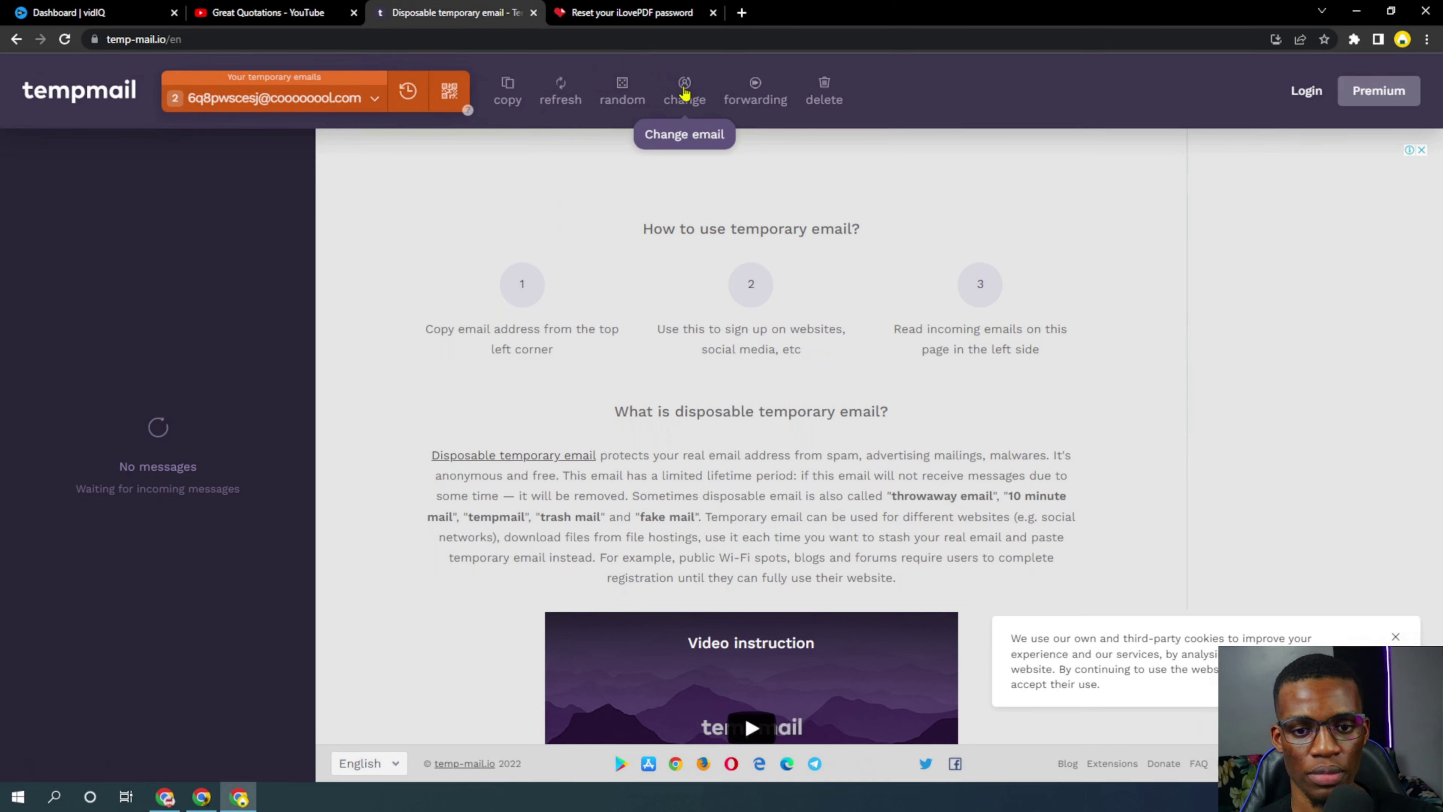
Request the pasted address name on plancetose.com; temp-mail.io refuses it as already existing.
left_click(684, 86)
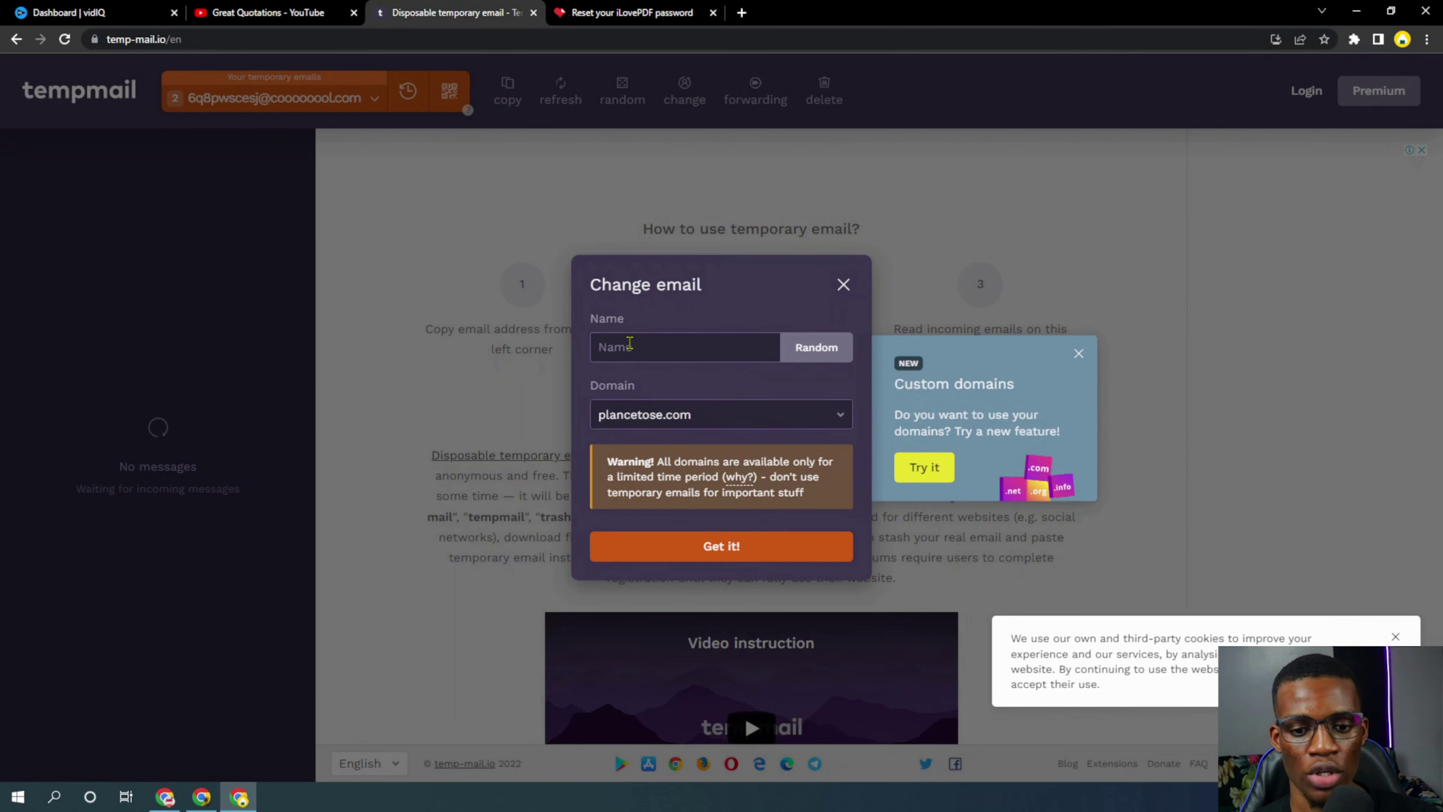
left_click(630, 343)
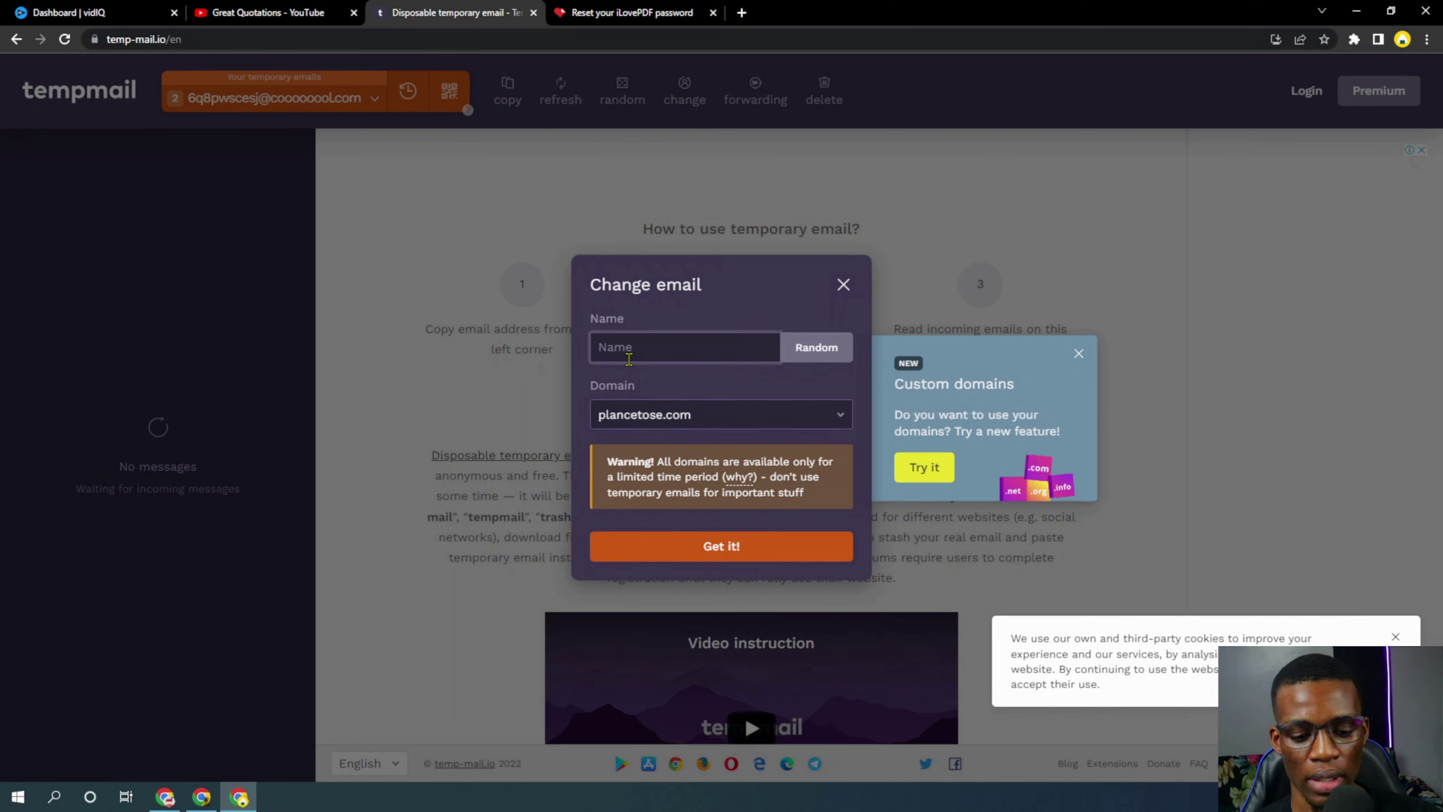
type("kp4l88bbm6")
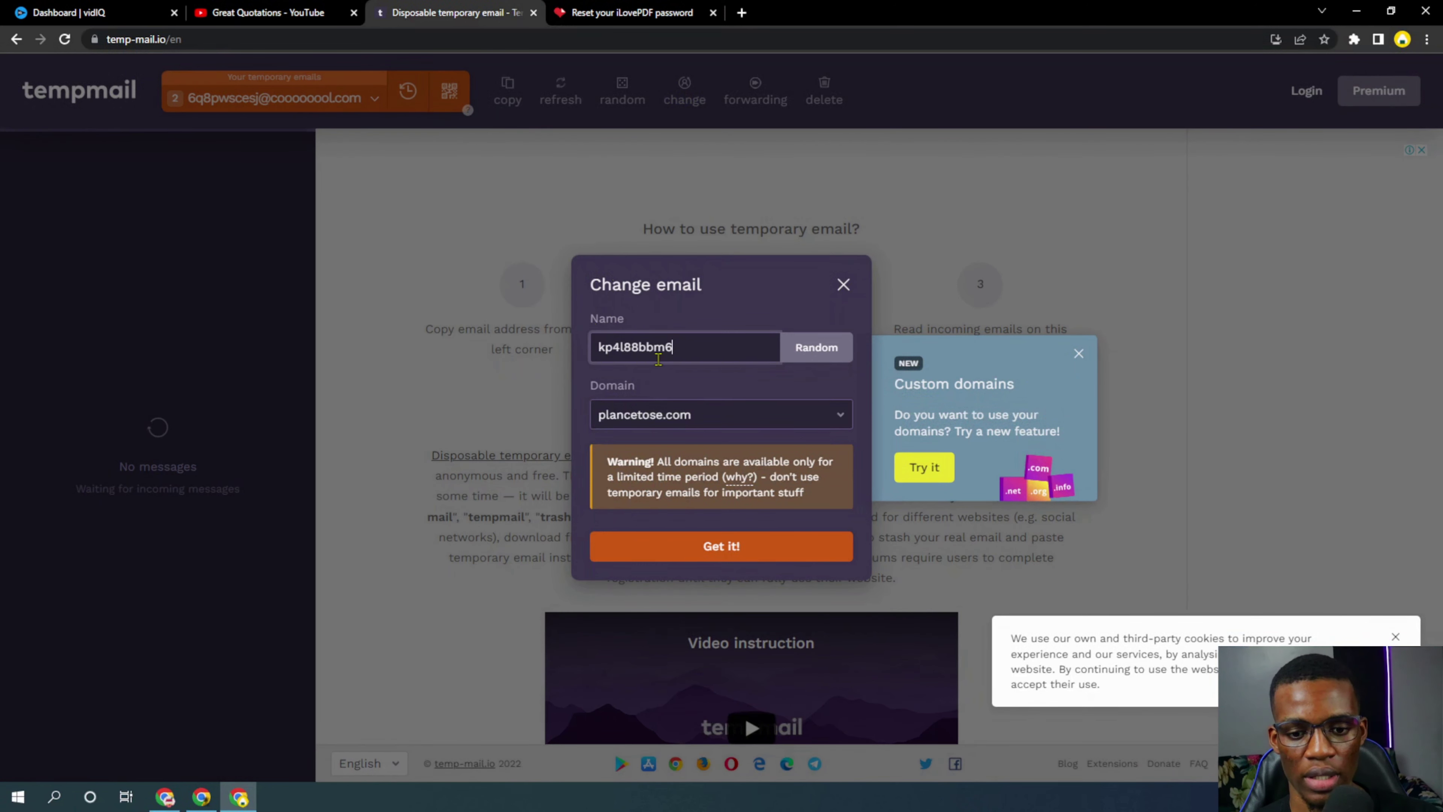
left_click(735, 420)
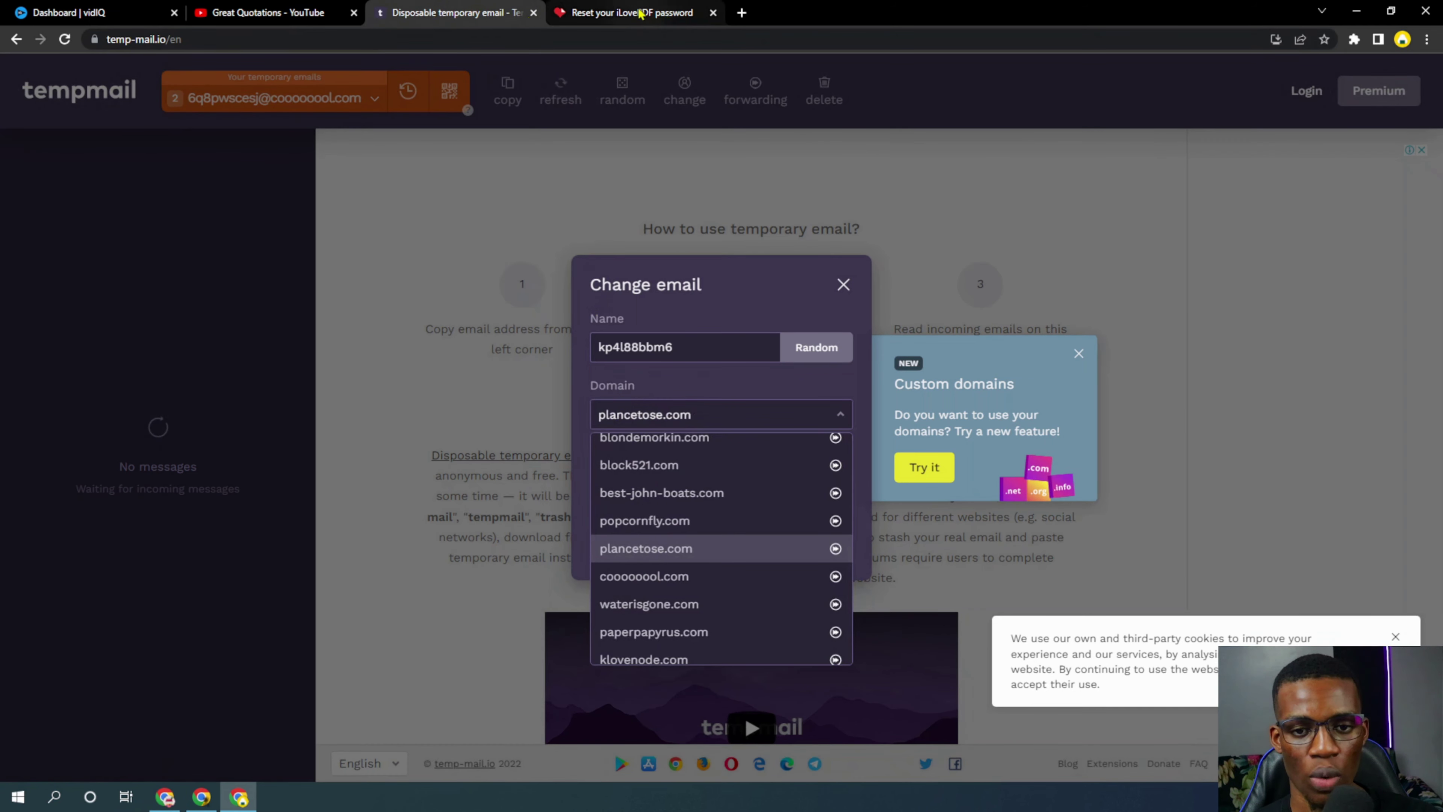
key("ctrl+Tab")
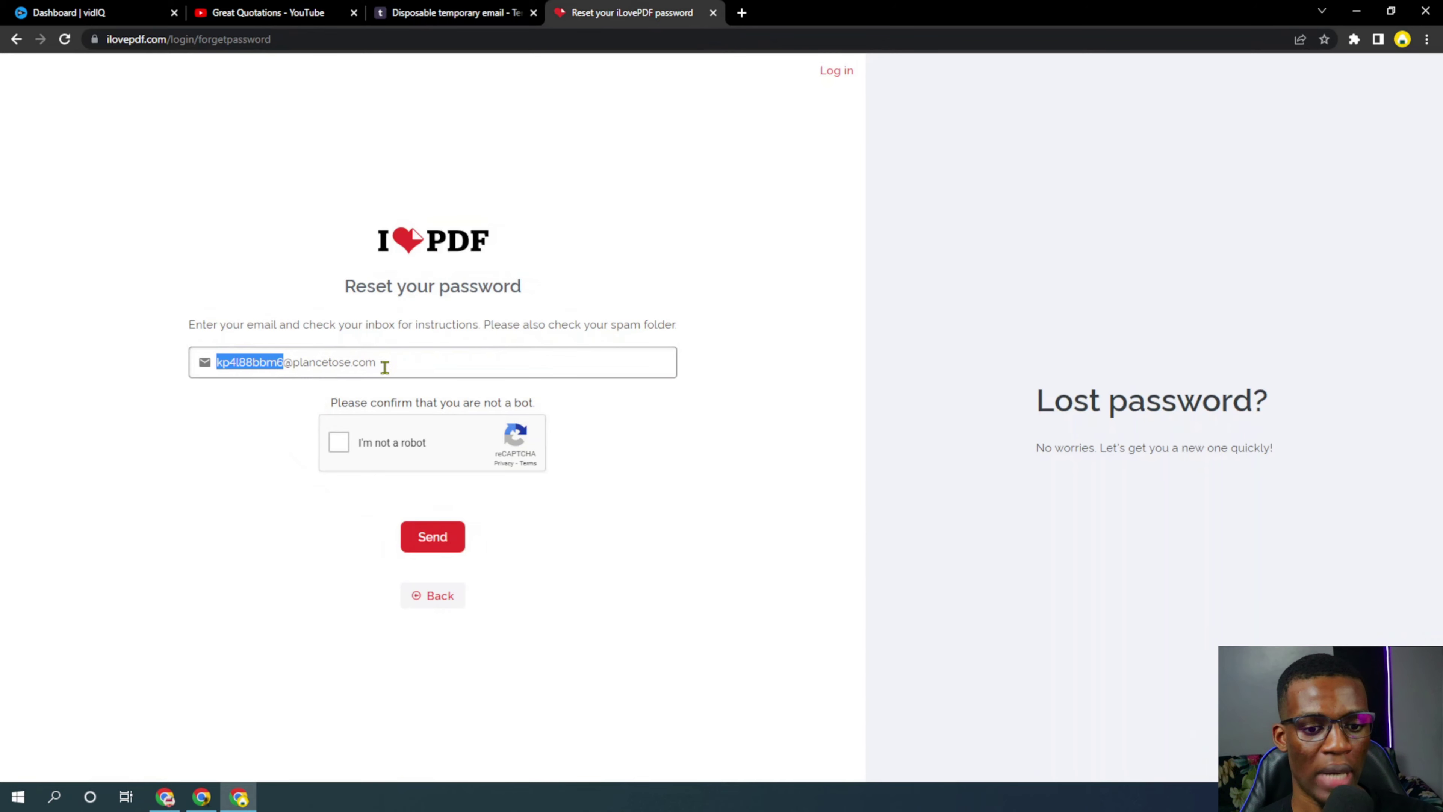
left_click(521, 8)
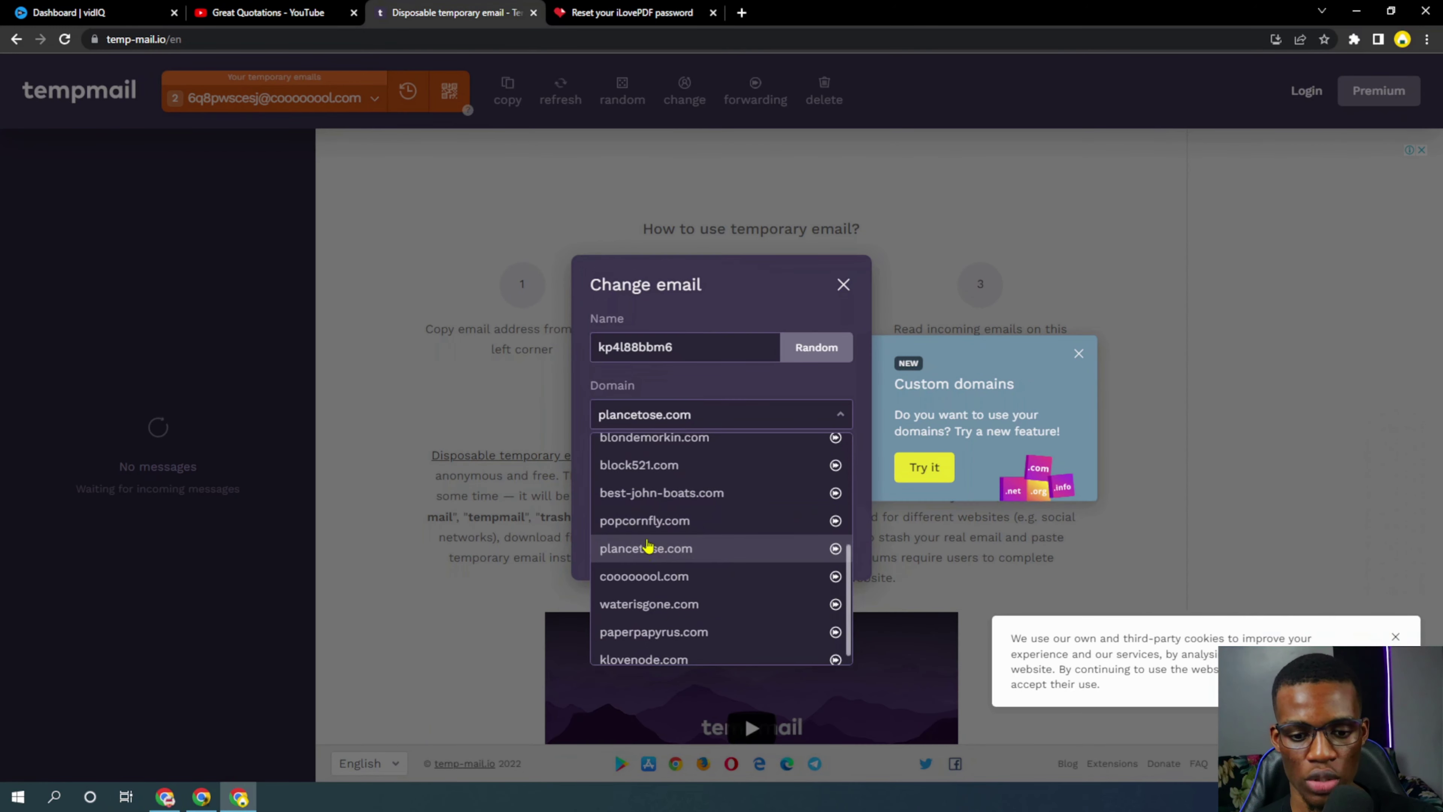
scroll(635, 556, "down", 1)
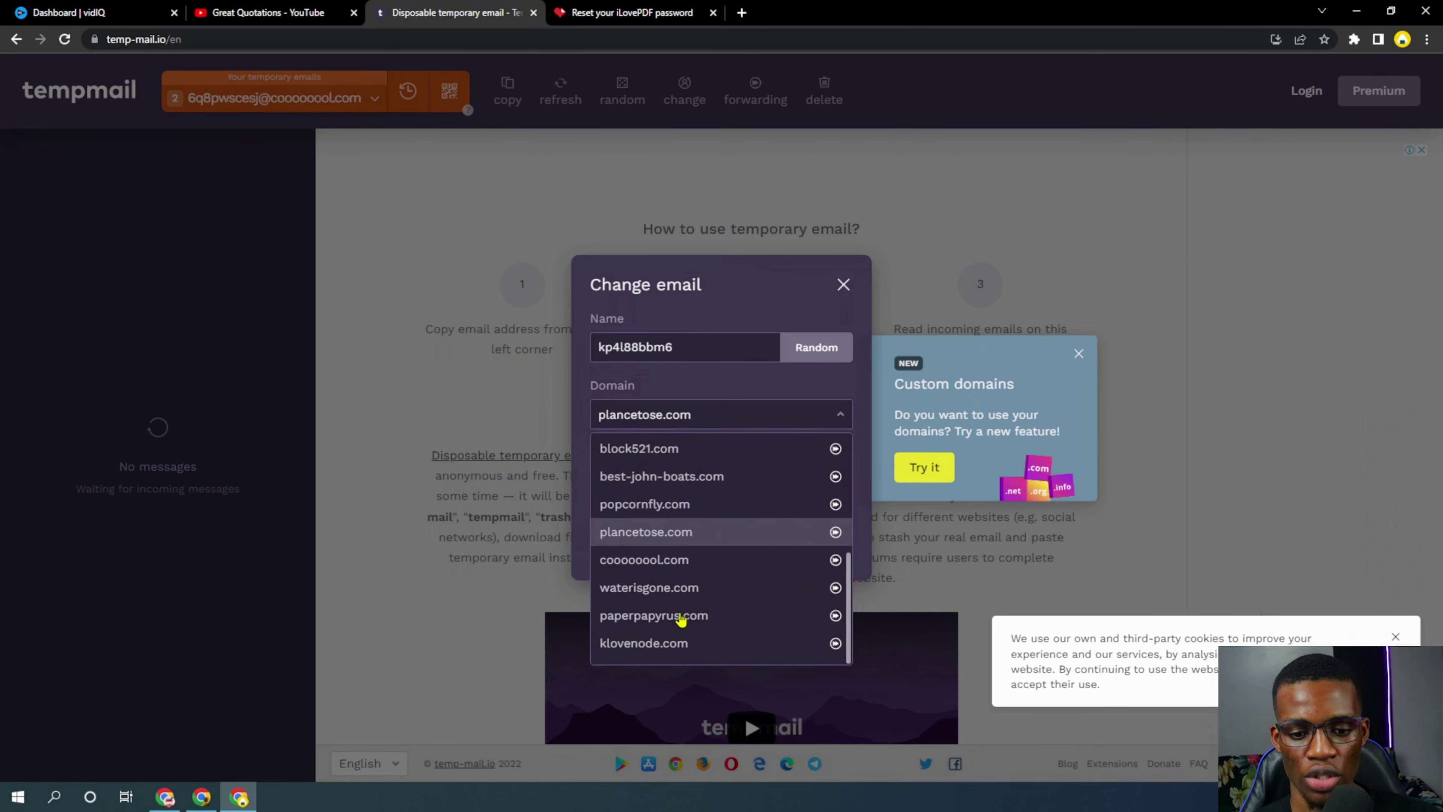
left_click(712, 539)
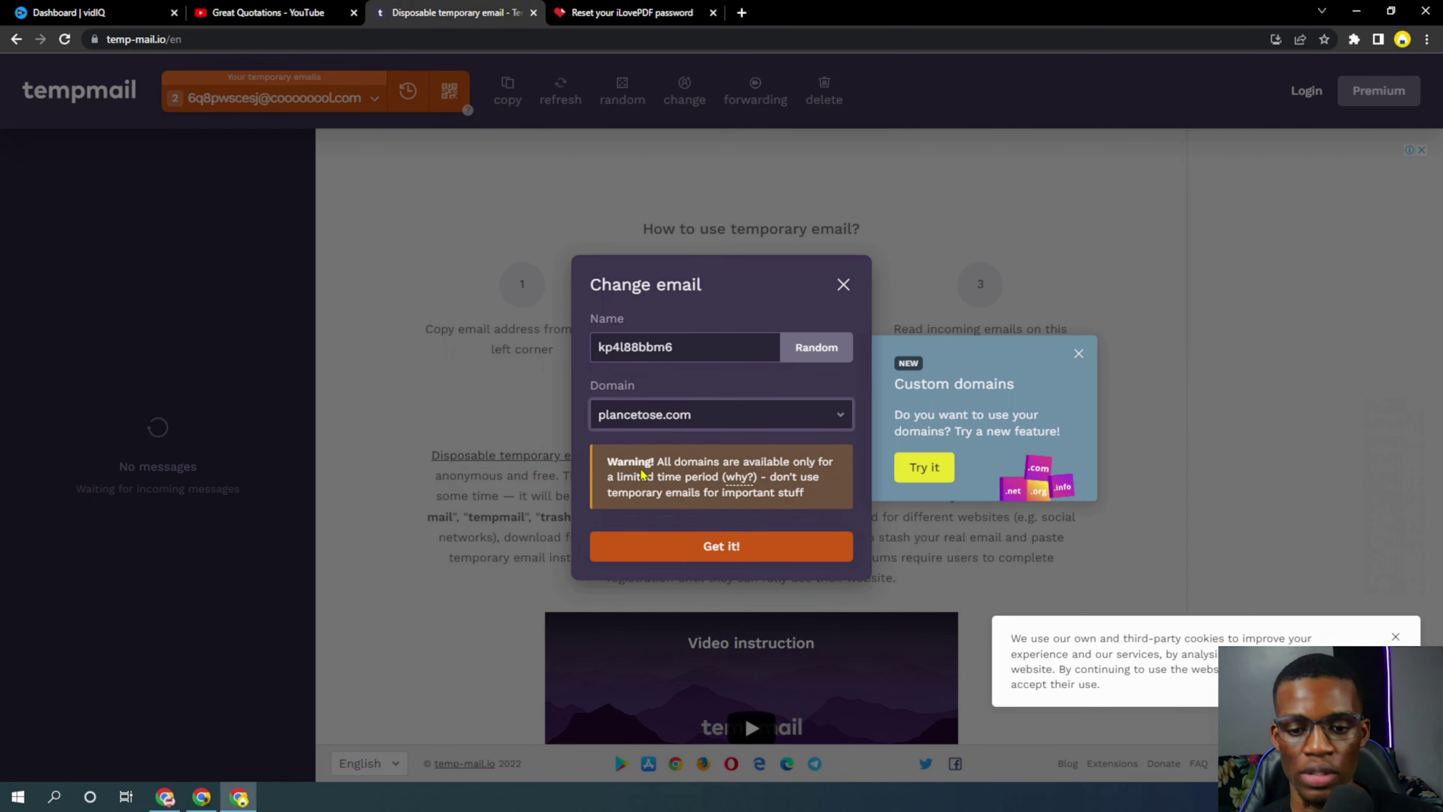
left_click(725, 554)
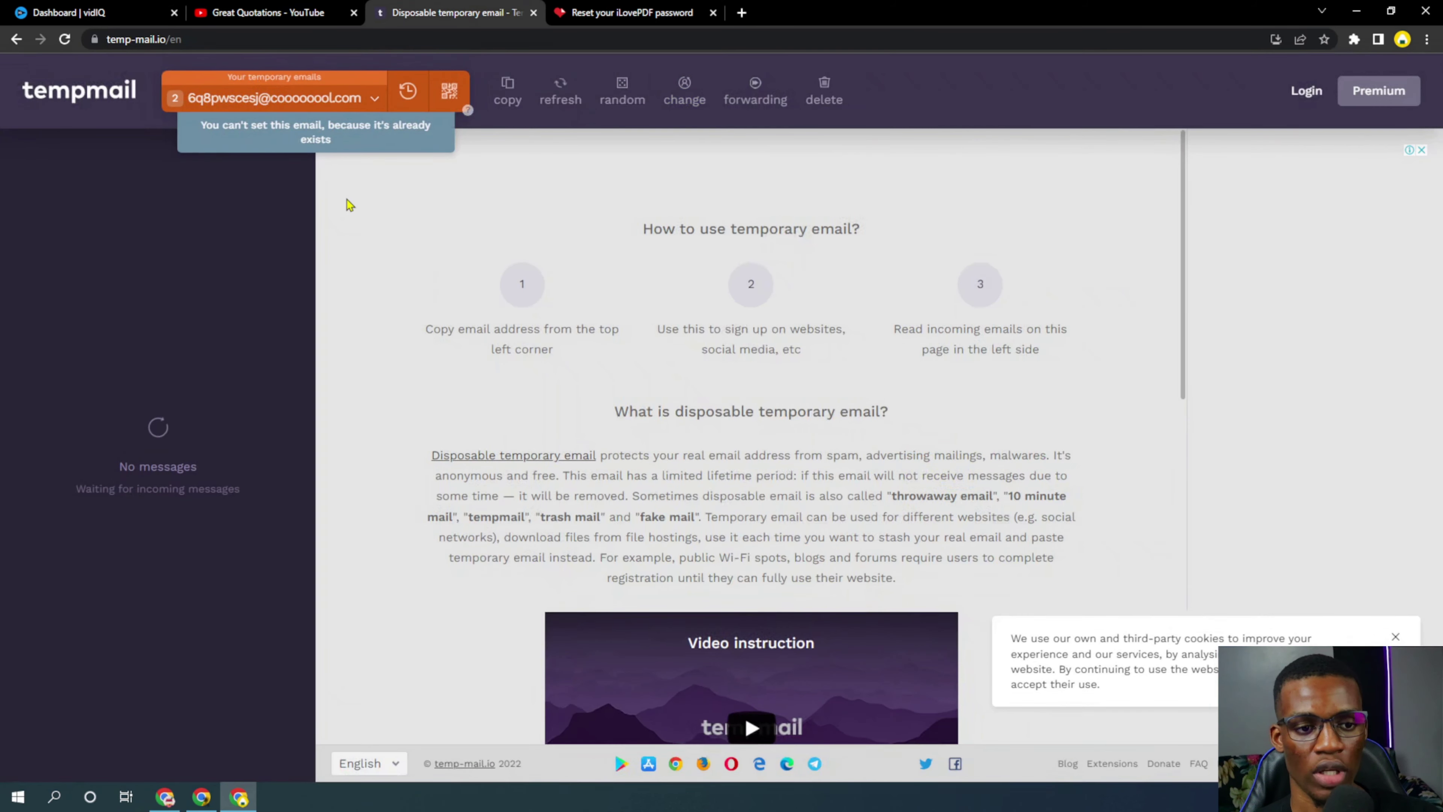
Pass the robot check and send the iLovePDF password reset request.
left_click(324, 105)
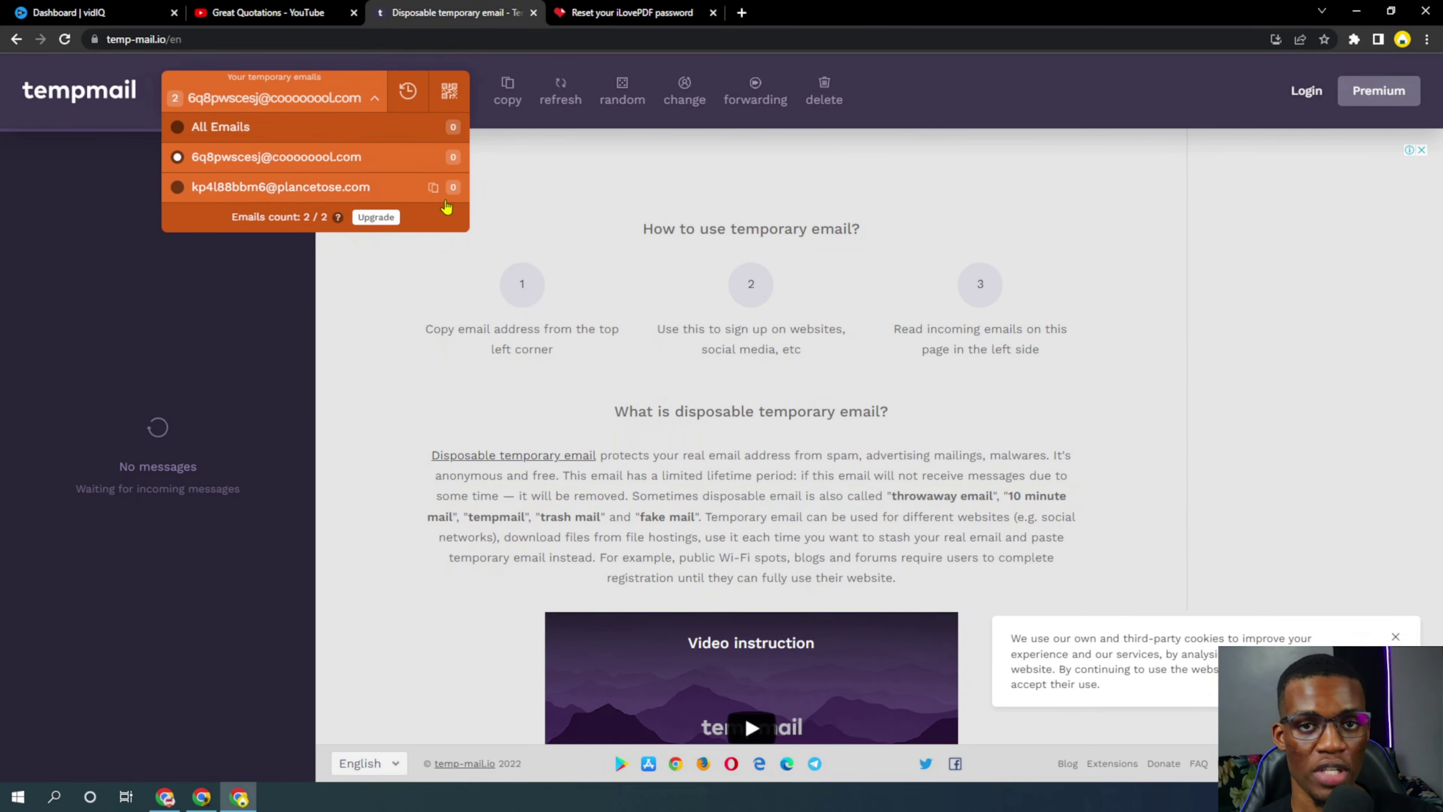
left_click(596, 13)
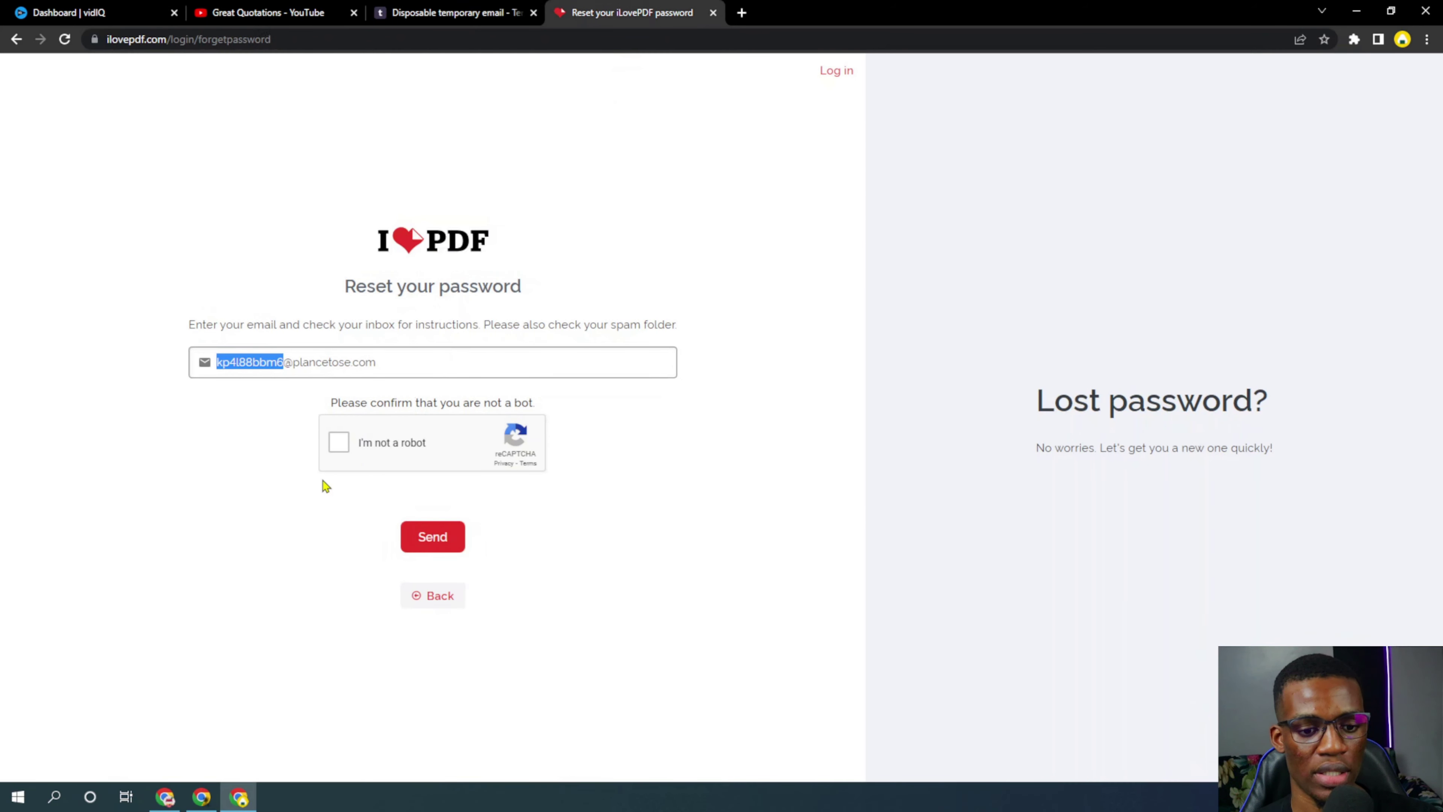
left_click(338, 445)
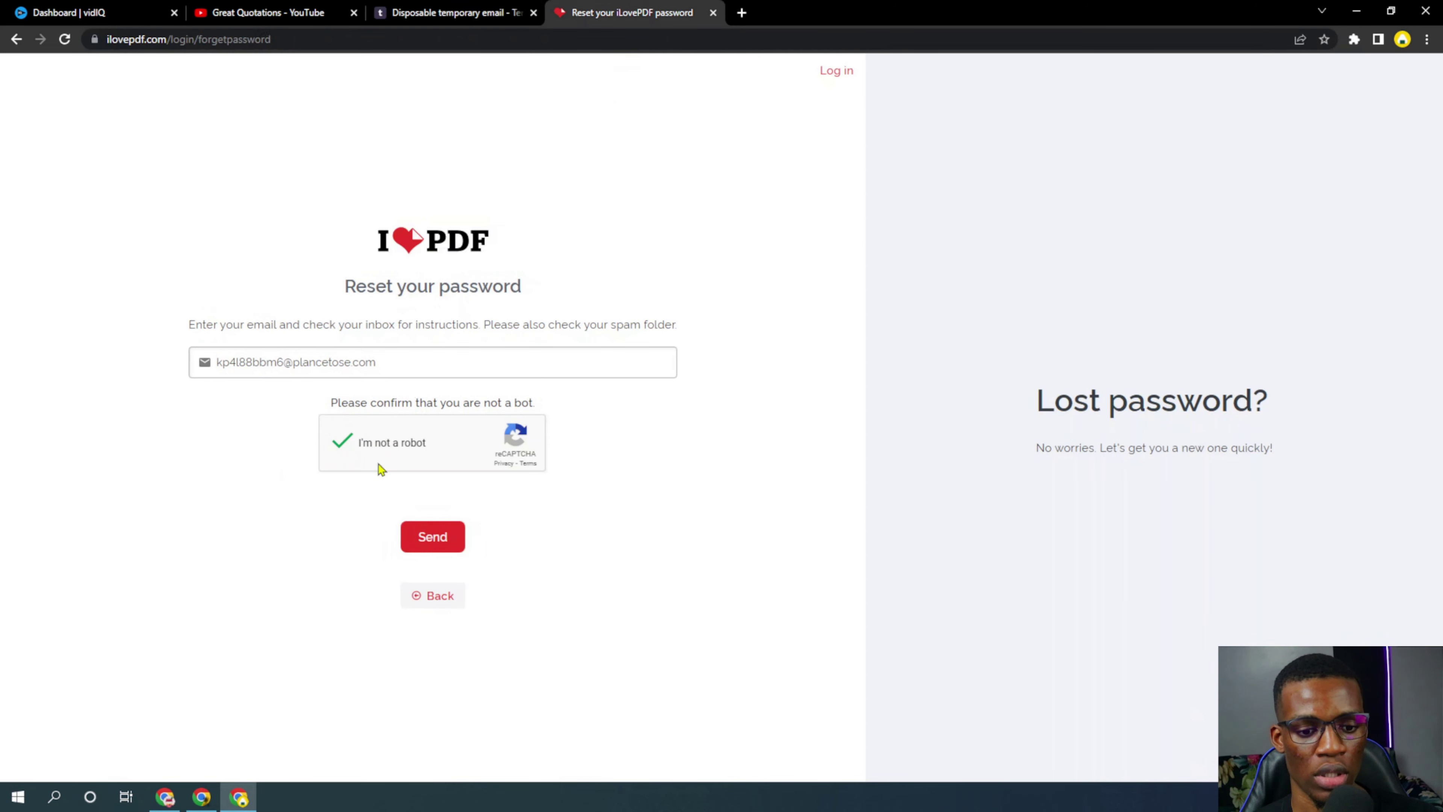
left_click(452, 543)
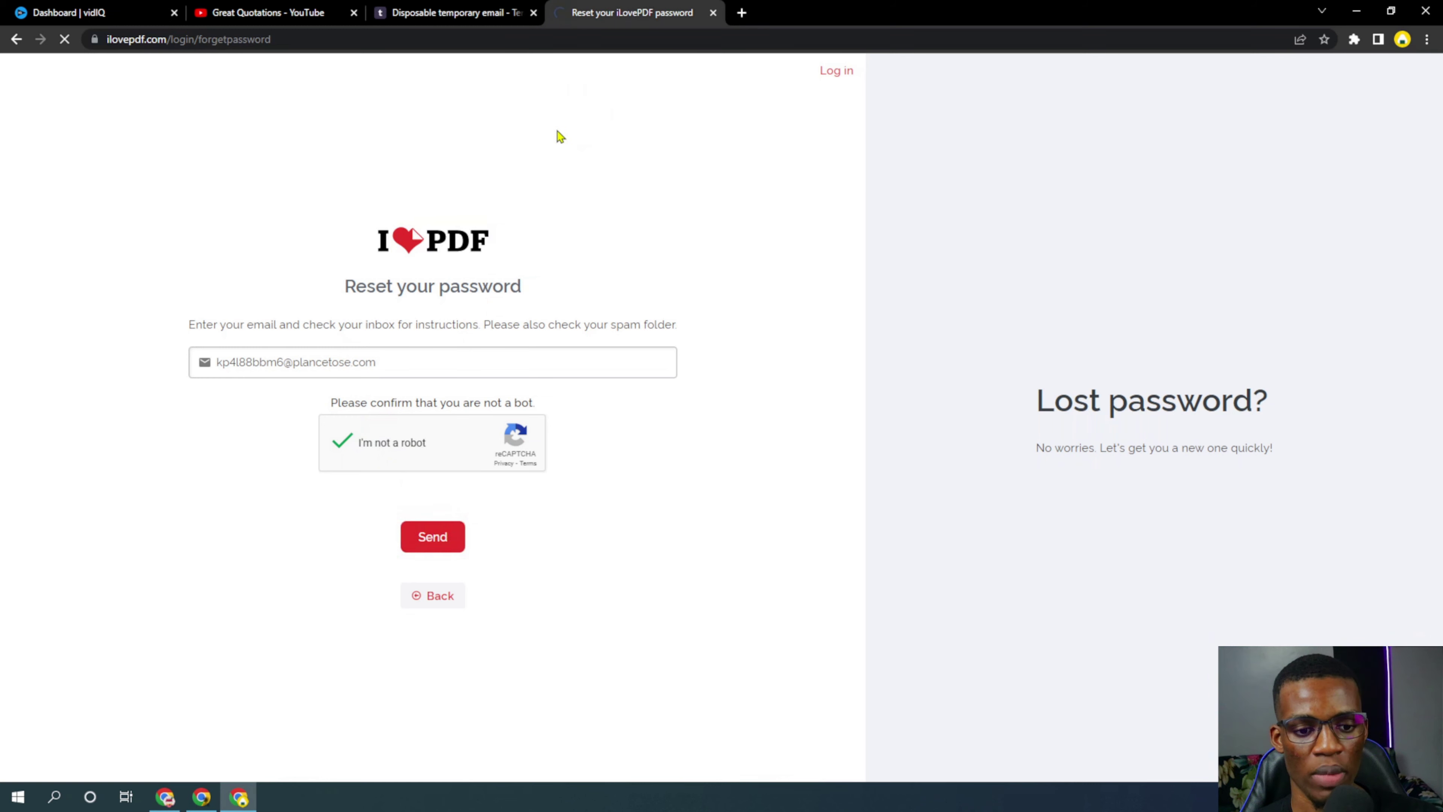
left_click(463, 24)
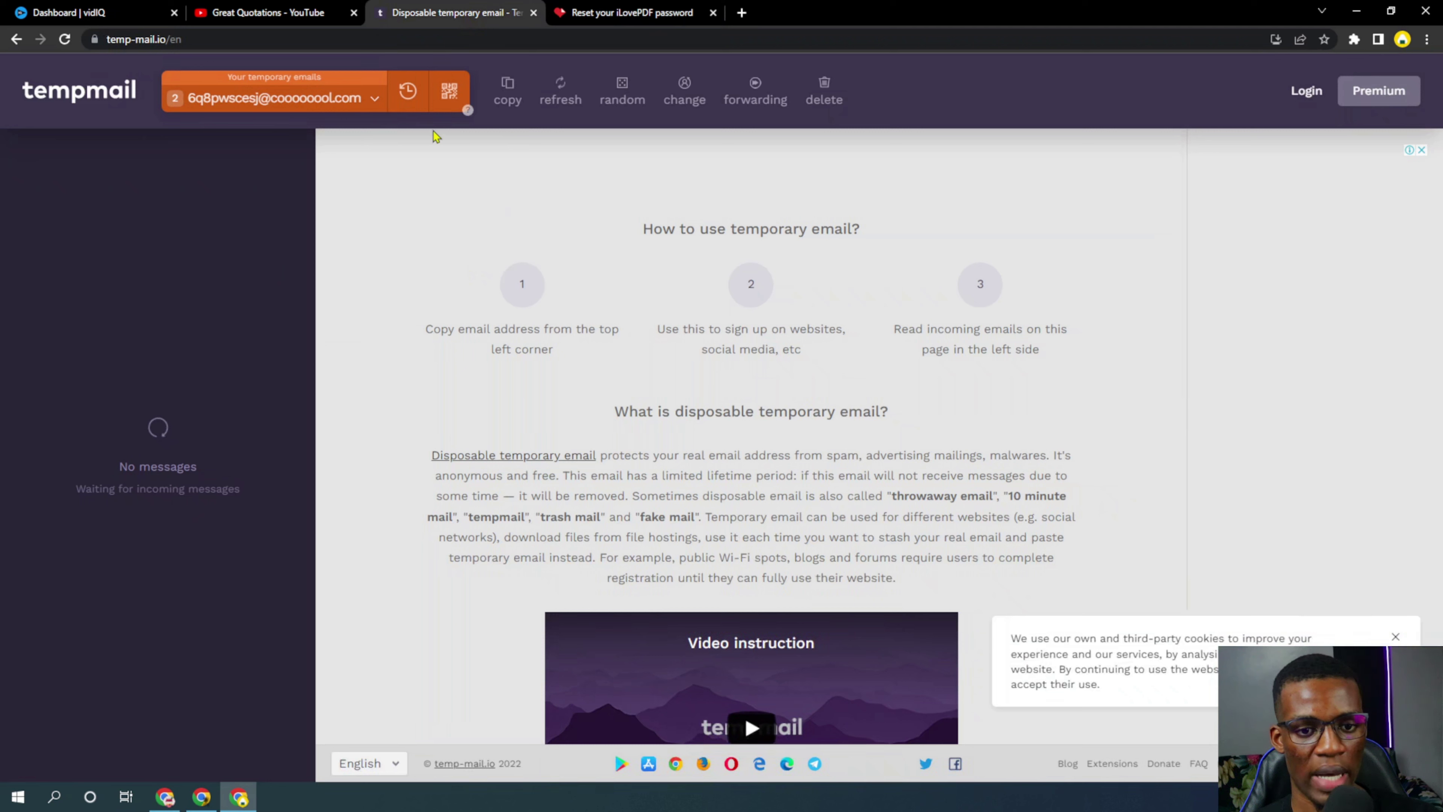
Switch temp-mail.io to the plancetose.com address and refresh until the reset email arrives.
left_click(556, 92)
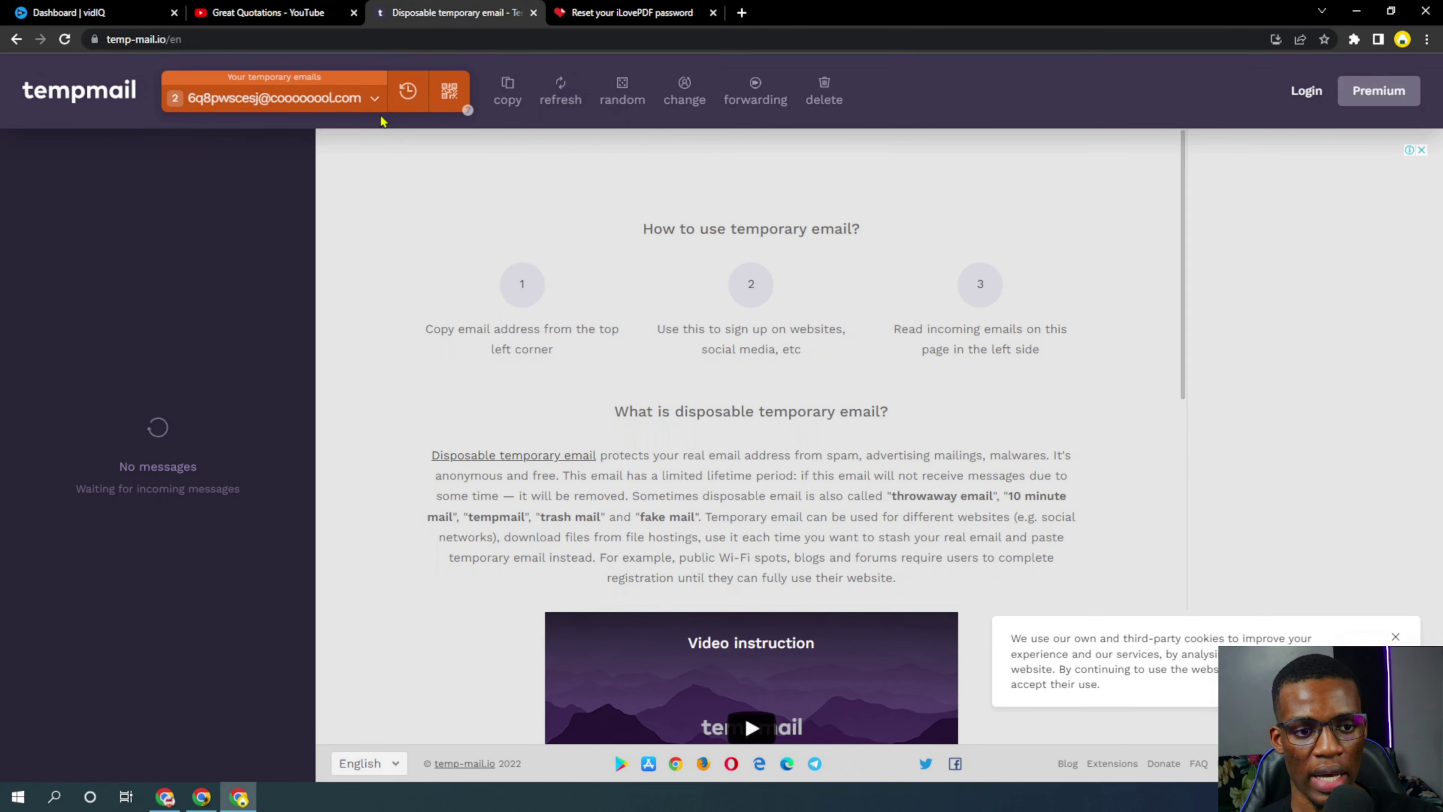
left_click(375, 99)
left_click(363, 187)
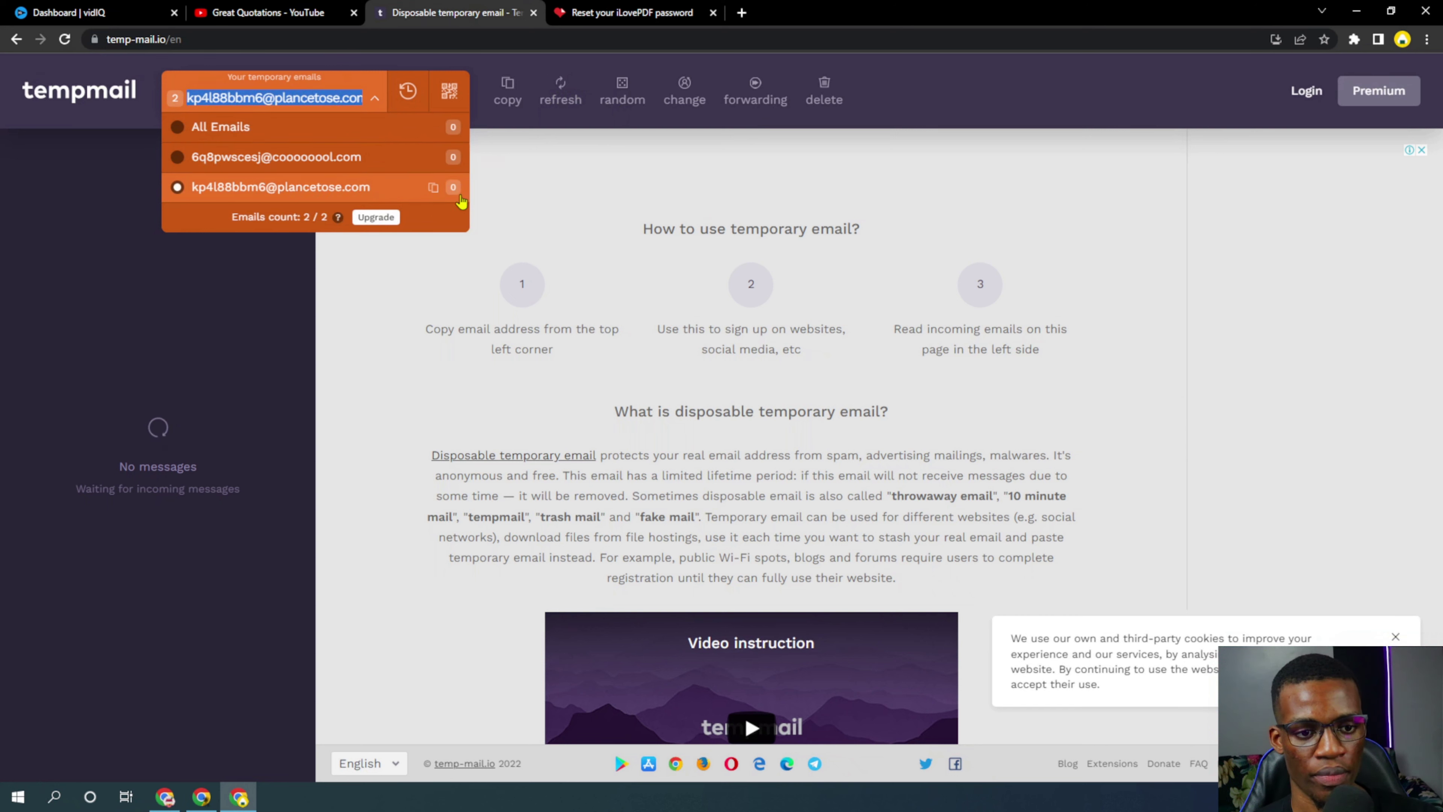
left_click(561, 91)
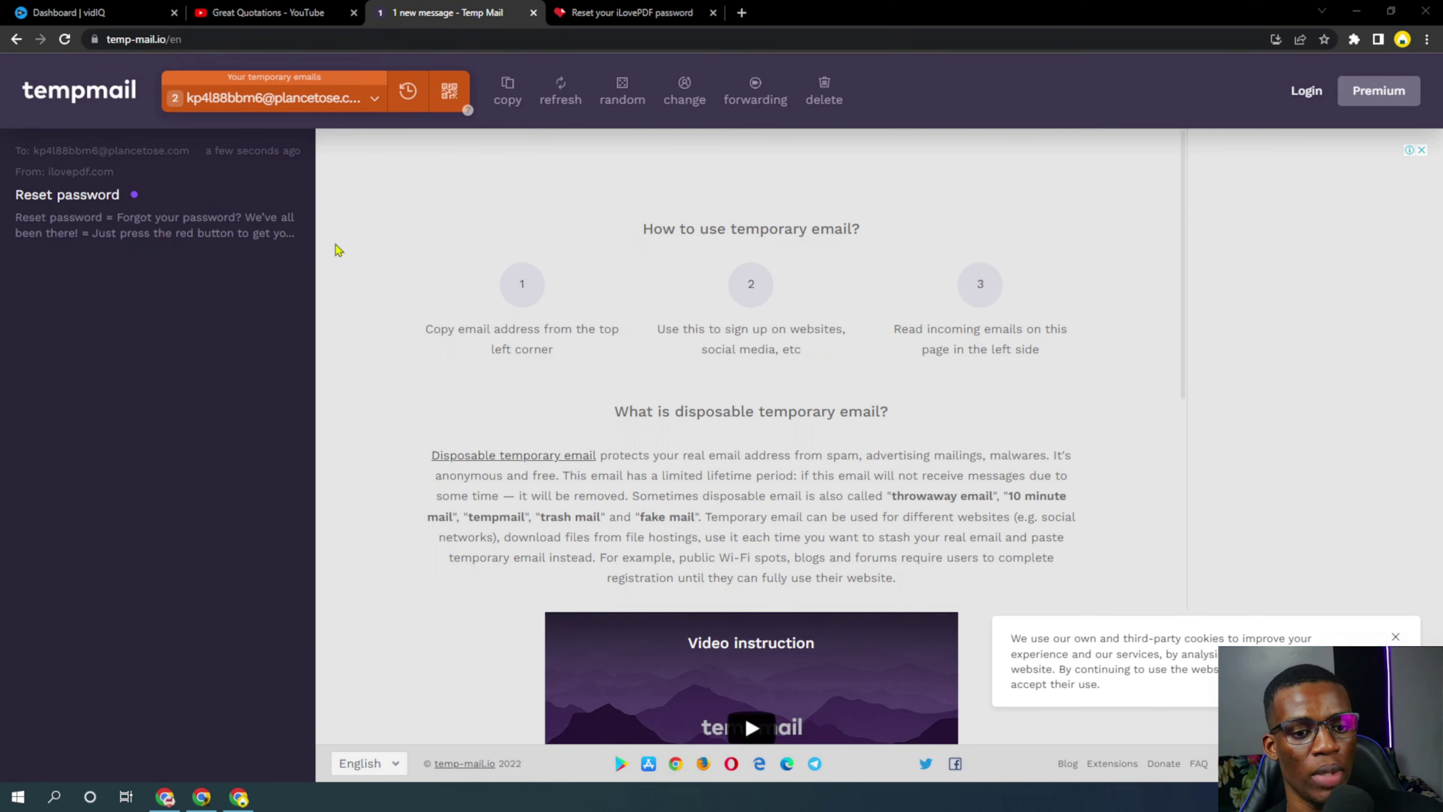
Open the 'Reset password' message from ilovepdf.com in the inbox.
left_click(121, 229)
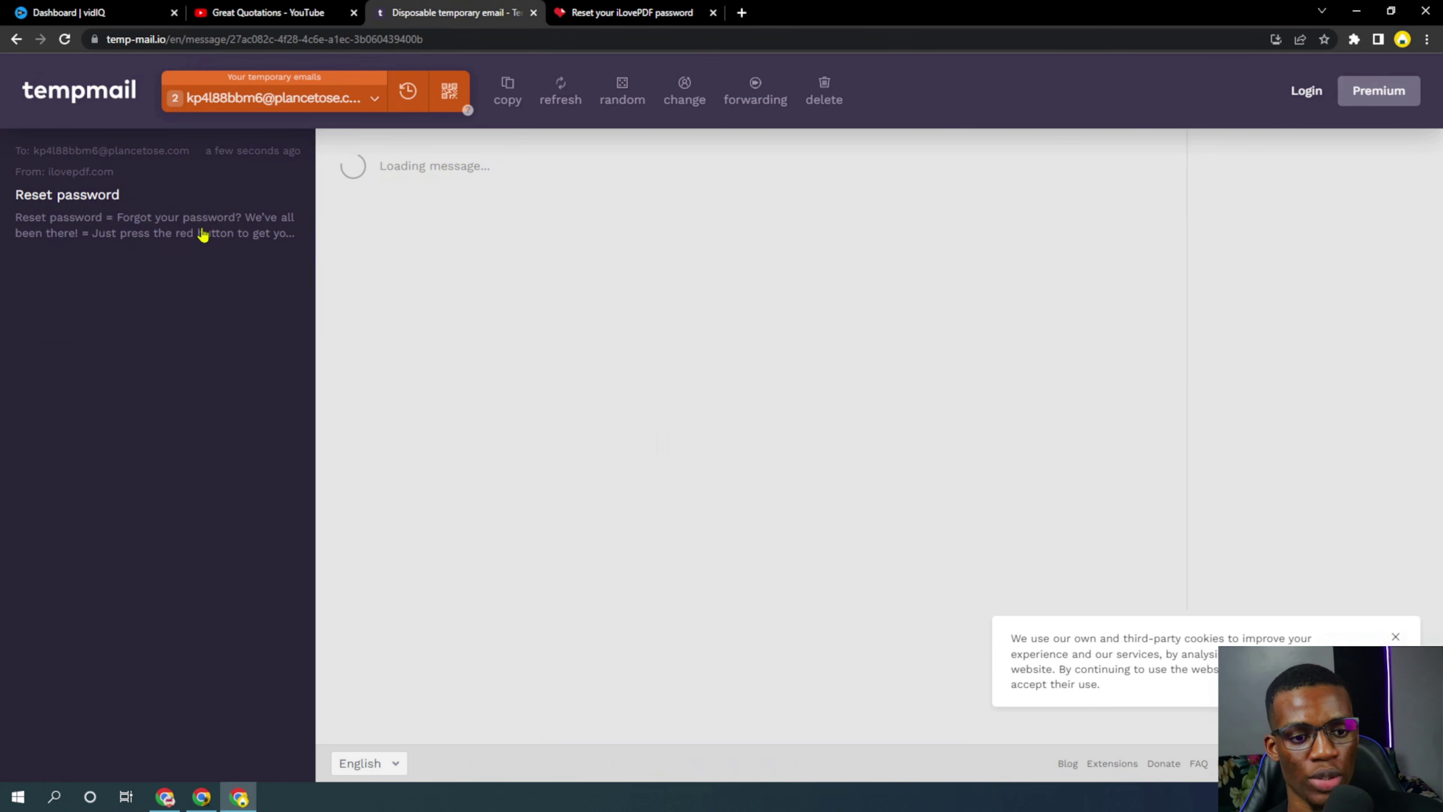